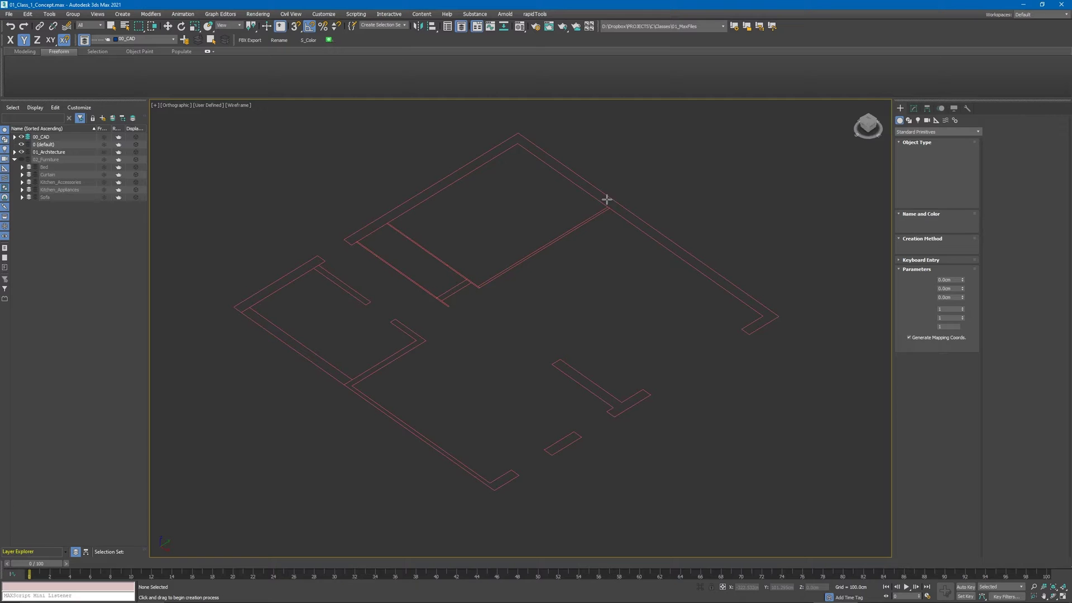
- Create a floor slab box about 20 cm thick covering the full outer outline of the floor plan
left_click_drag(519, 135, 494, 495)
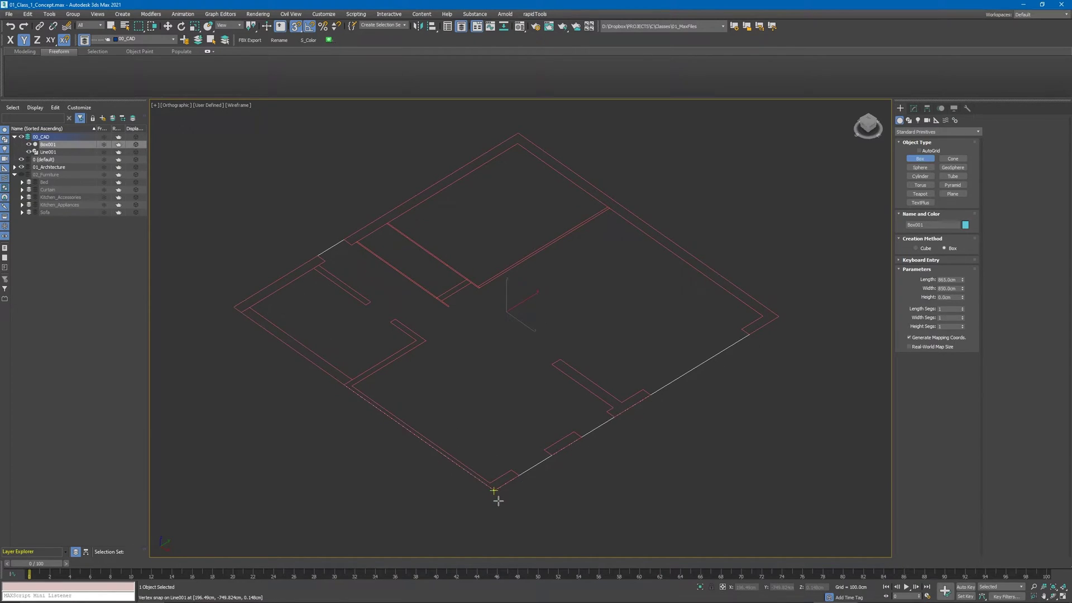
left_click(498, 498)
key("F3")
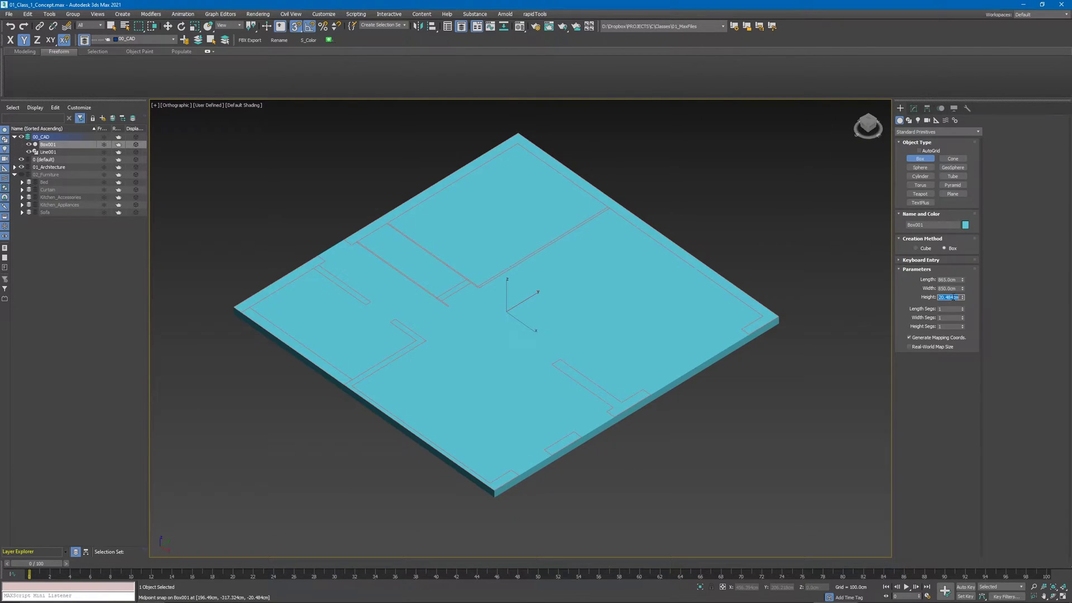
middle_click_drag(687, 271, 661, 330)
- Create a wall box along the long rear wall of the plan and set its height to 300 cm
left_click_drag(492, 194, 737, 375)
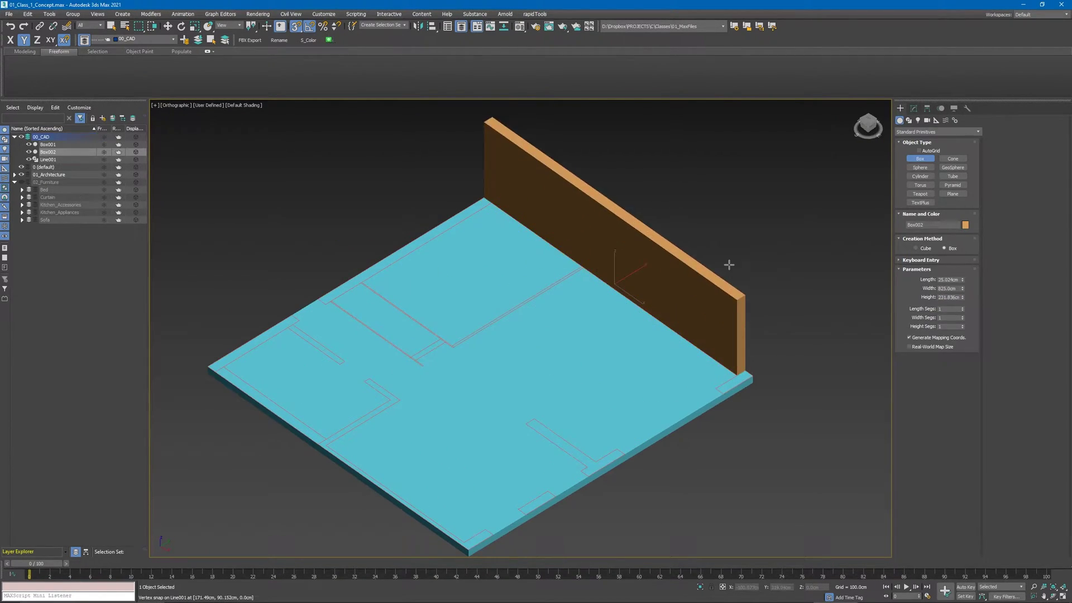
left_click(748, 263)
double_click(951, 298)
type("300")
key("Return")
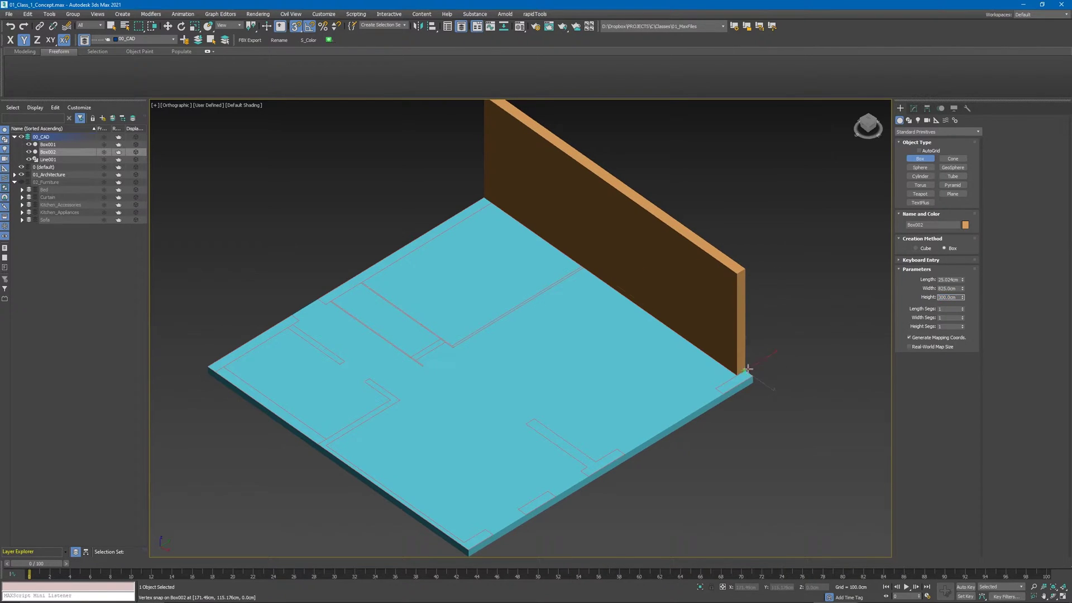
- Add 300 cm high wall boxes for the 90 × 25 cm return and the 25 cm thick adjoining side wall, about 505 cm long
left_click_drag(745, 371, 724, 393)
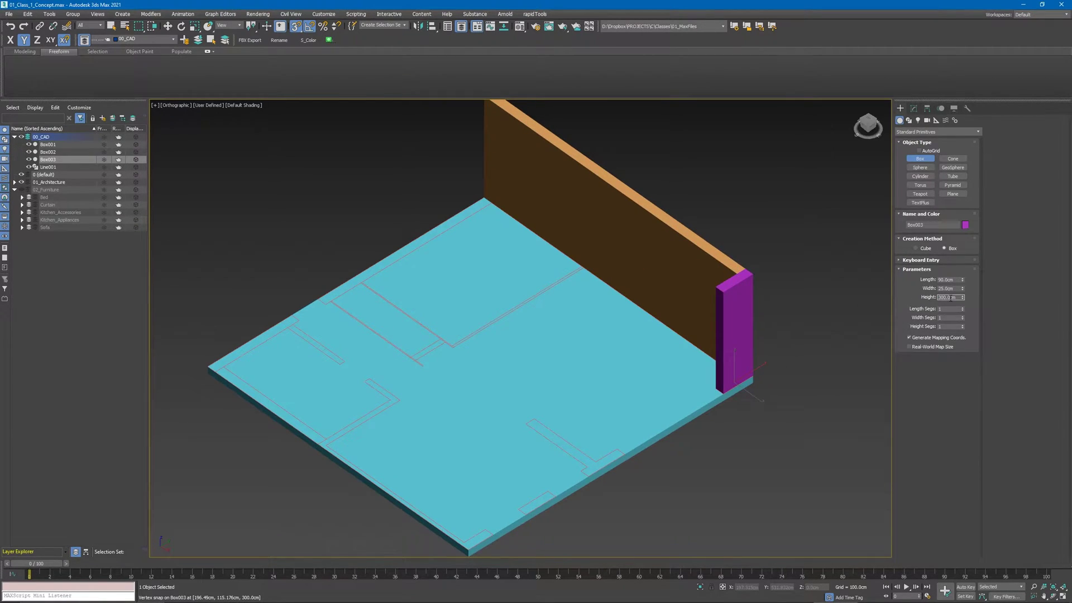
middle_click_drag(536, 223, 547, 269)
left_click_drag(494, 243, 336, 346)
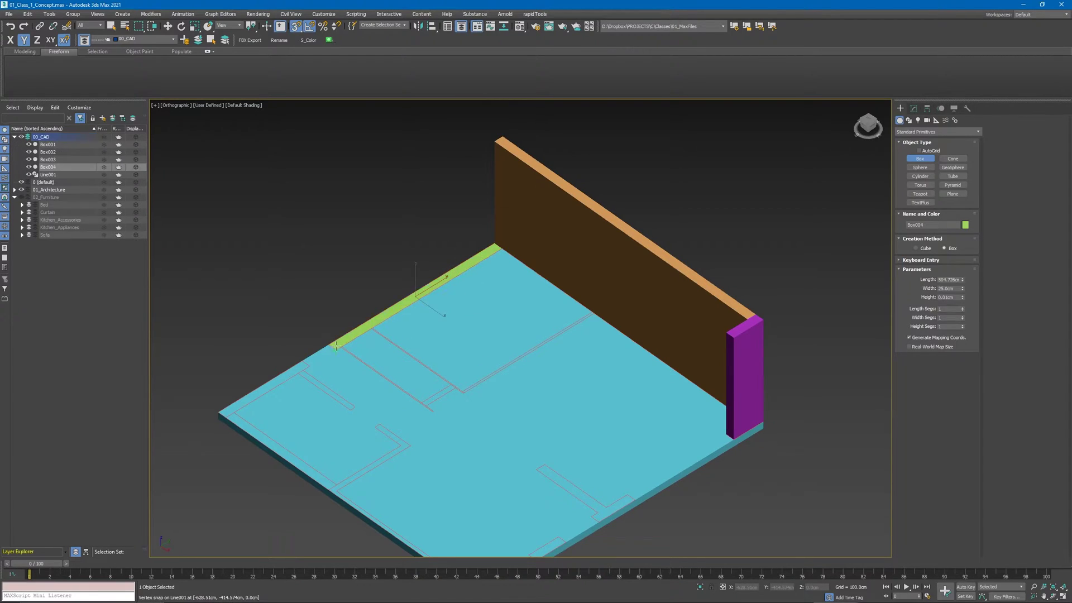
left_click(497, 140)
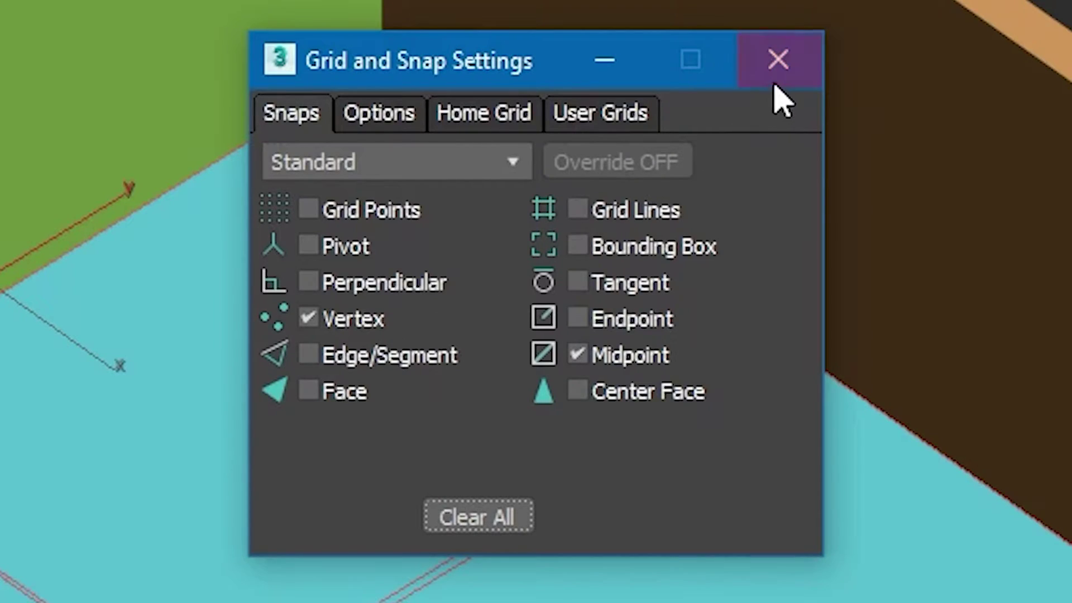
- Close the snap settings and draw a wall box on the short outer wall segment beyond the door opening
left_click(775, 84)
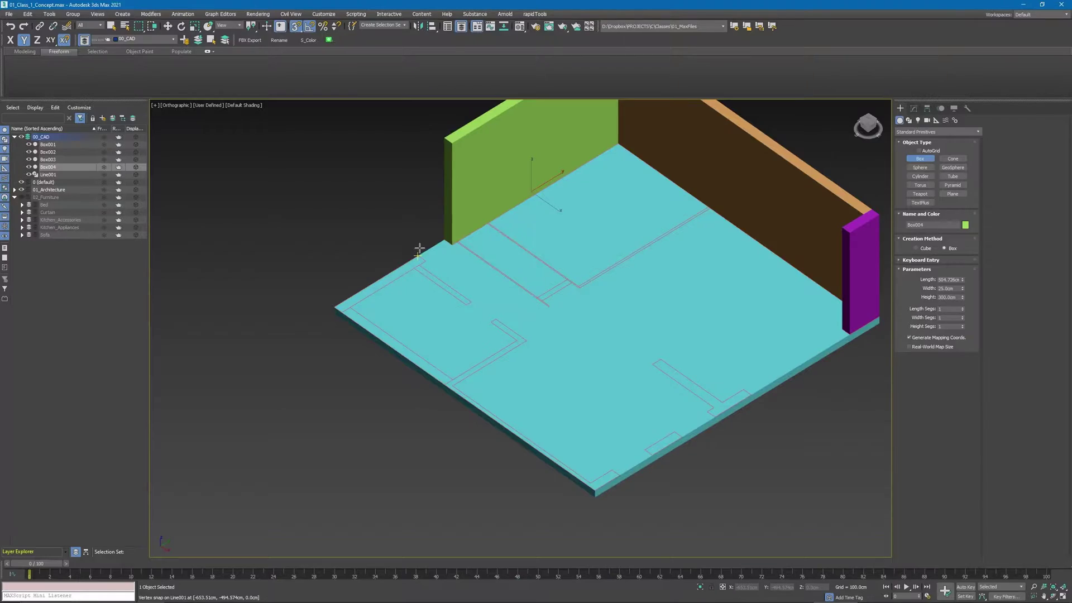
left_click_drag(419, 248, 338, 308)
left_click(338, 223)
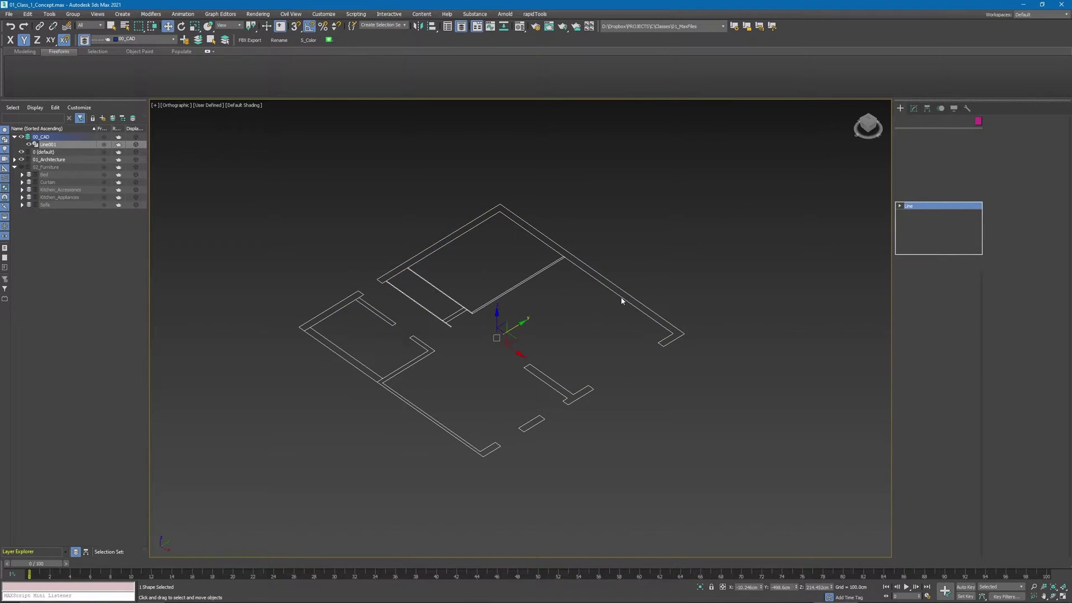
- Copy the wall spline beside the small room outside the plan and detach it as a separate shape
key("3")
left_click(621, 297)
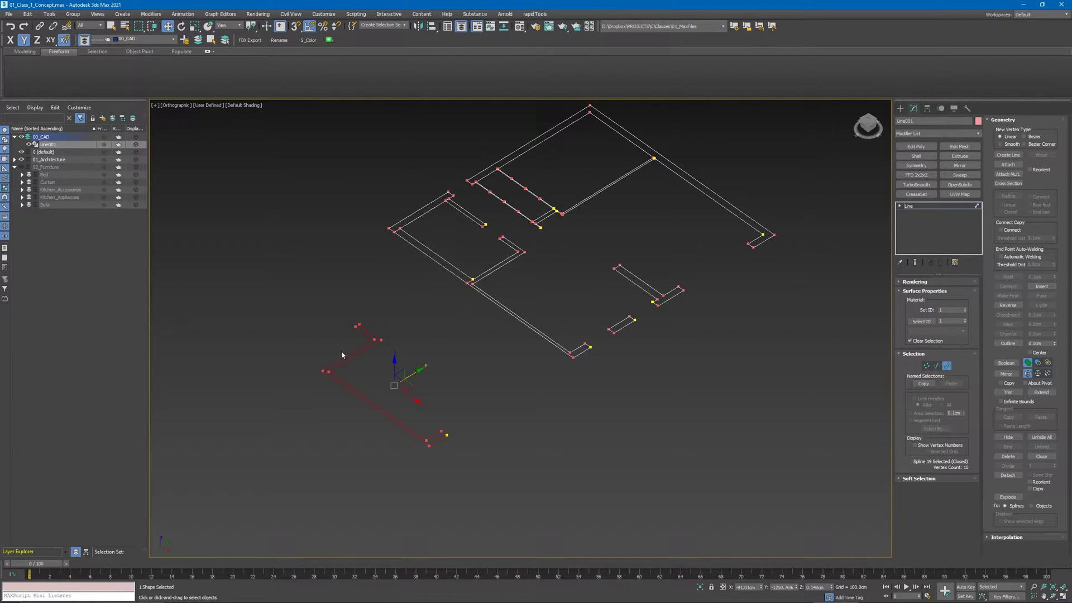
left_click(1007, 476)
key("Return")
key("3")
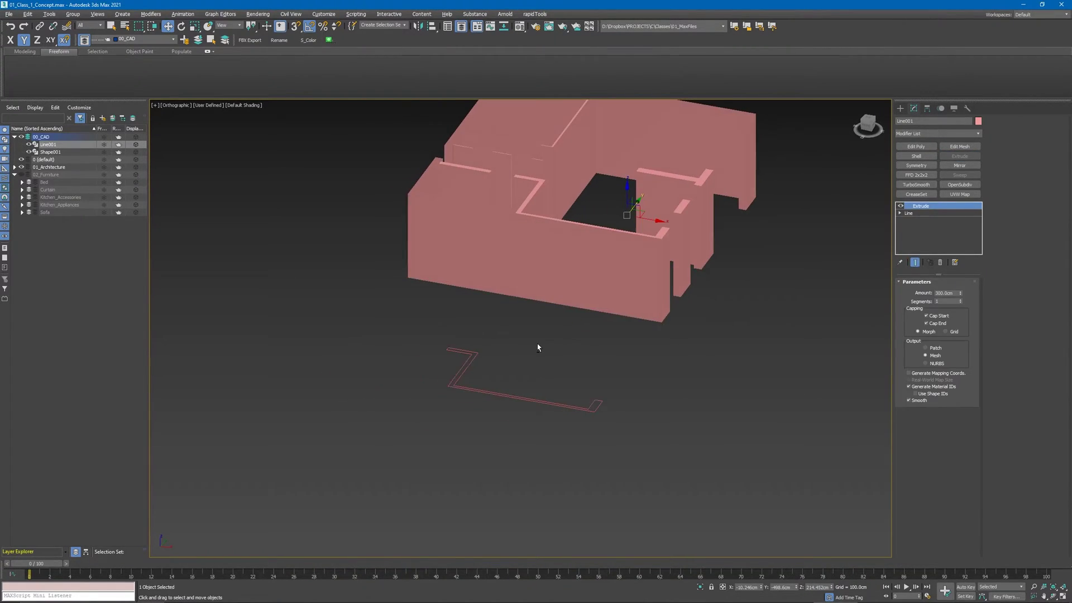
- Undo the extrusion of the main plan line and extrude the detached wall shape instead
key("ctrl+z")
left_click(605, 406)
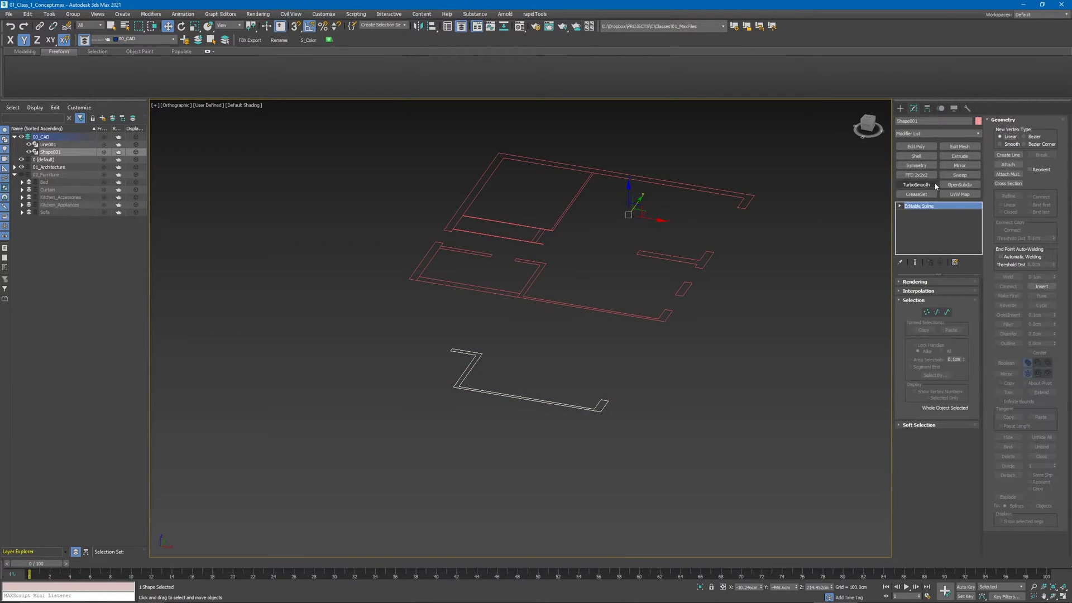
left_click(960, 158)
middle_click_drag(525, 322, 670, 312, "alt")
scroll(561, 304, "up", 4)
key("F3")
scroll(561, 303, "down", 2)
mouse_move(562, 304)
middle_mouse_down()
mouse_move(672, 244)
mouse_move(605, 281)
middle_mouse_up()
key("F3")
scroll(605, 281, "up", 2)
scroll(441, 280, "down", 2)
- Extrude the main floor plan line 300 cm to raise its walls
middle_click_drag(441, 280, 728, 343)
left_click_drag(554, 243, 557, 310)
middle_click_drag(656, 281, 656, 334)
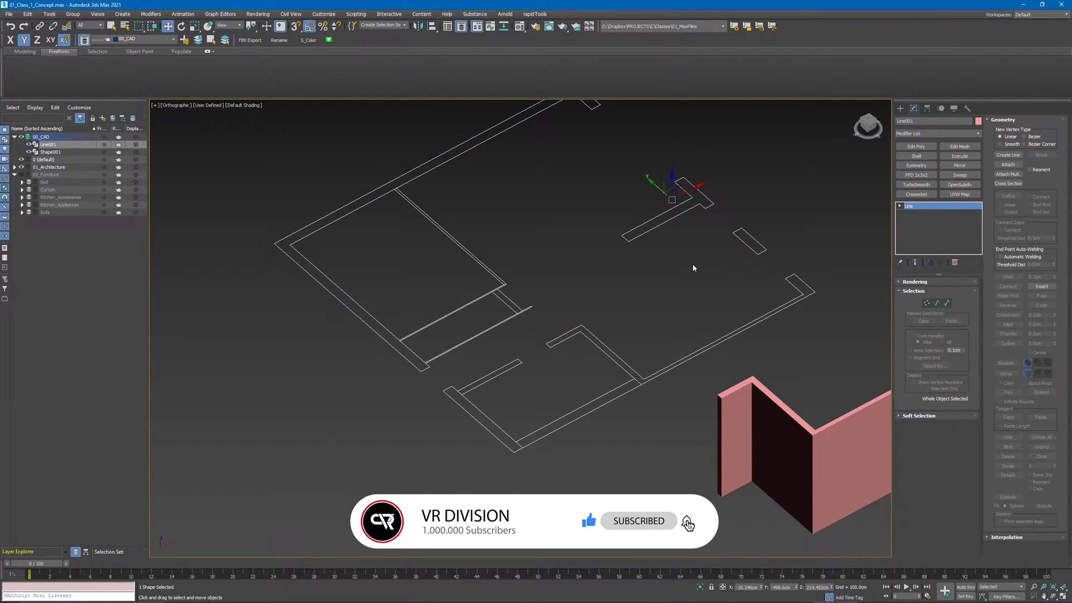
middle_click_drag(695, 268, 692, 369)
left_click(958, 156)
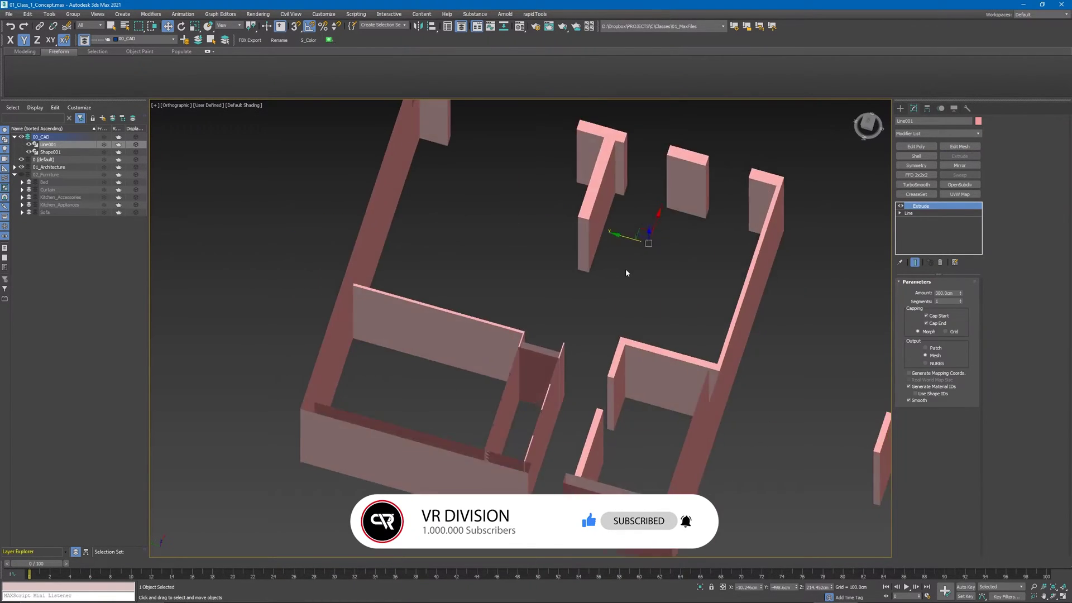
- Examine the tops of the extruded walls around the plan from several angles
scroll(625, 269, "up", 5)
scroll(620, 330, "down", 3)
middle_click_drag(619, 335, 430, 223)
middle_click_drag(430, 223, 552, 250, "alt")
middle_click_drag(553, 249, 870, 262)
scroll(634, 275, "up", 4)
scroll(631, 257, "down", 2)
scroll(586, 299, "down", 2)
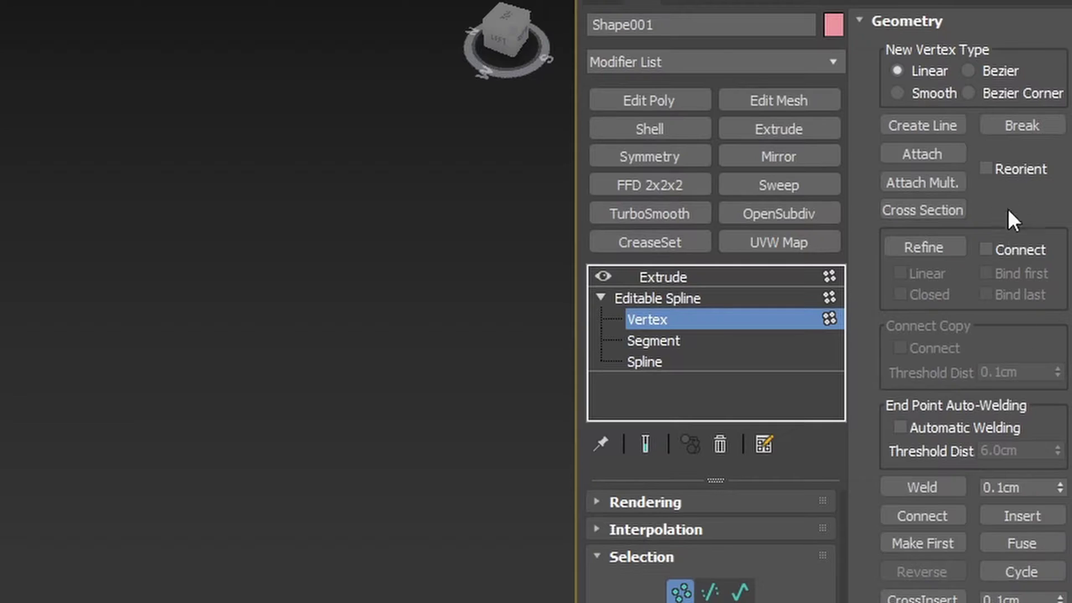
- Break the outer corner vertex of the detached wall spline, test it by moving it, and return to the Extrude modifier
left_click(1008, 125)
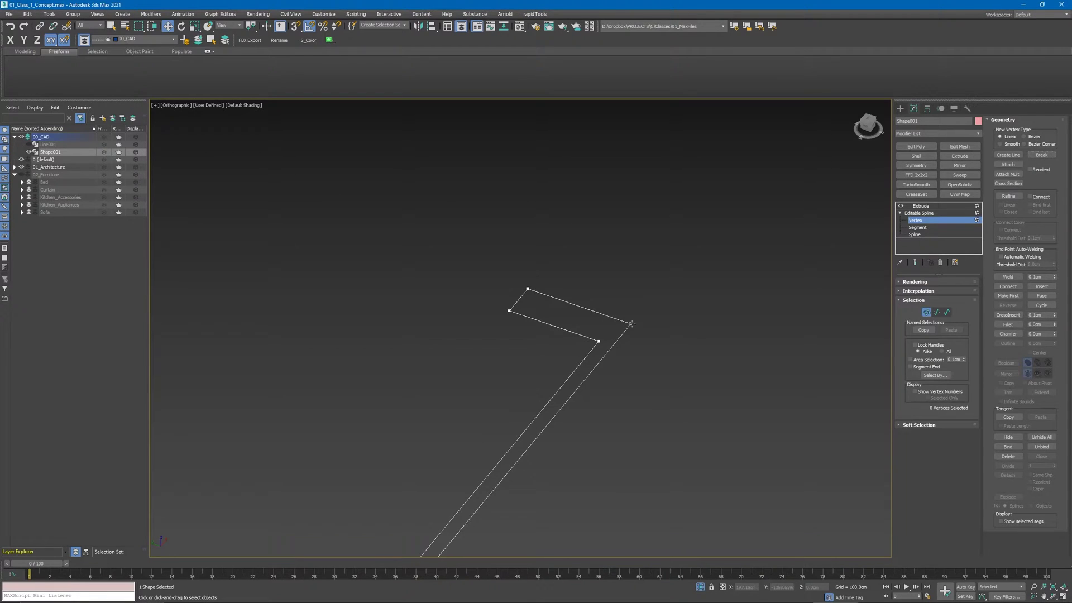
left_click_drag(627, 339, 663, 397)
key("ctrl+z")
middle_click_drag(663, 391, 770, 273)
scroll(771, 273, "down", 3)
left_click(929, 215)
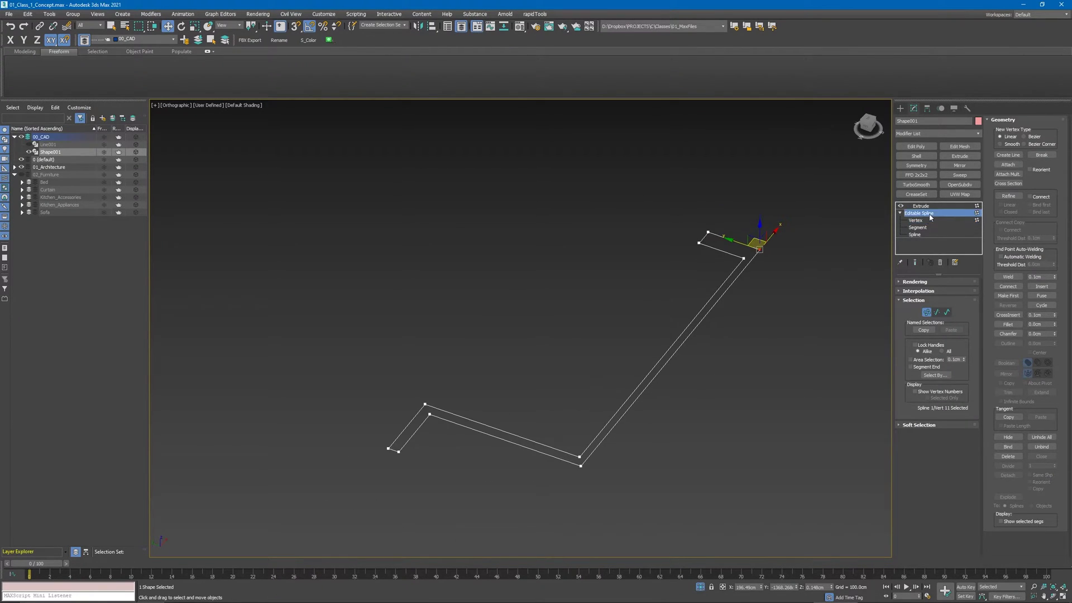
left_click(928, 207)
scroll(698, 201, "up", 5)
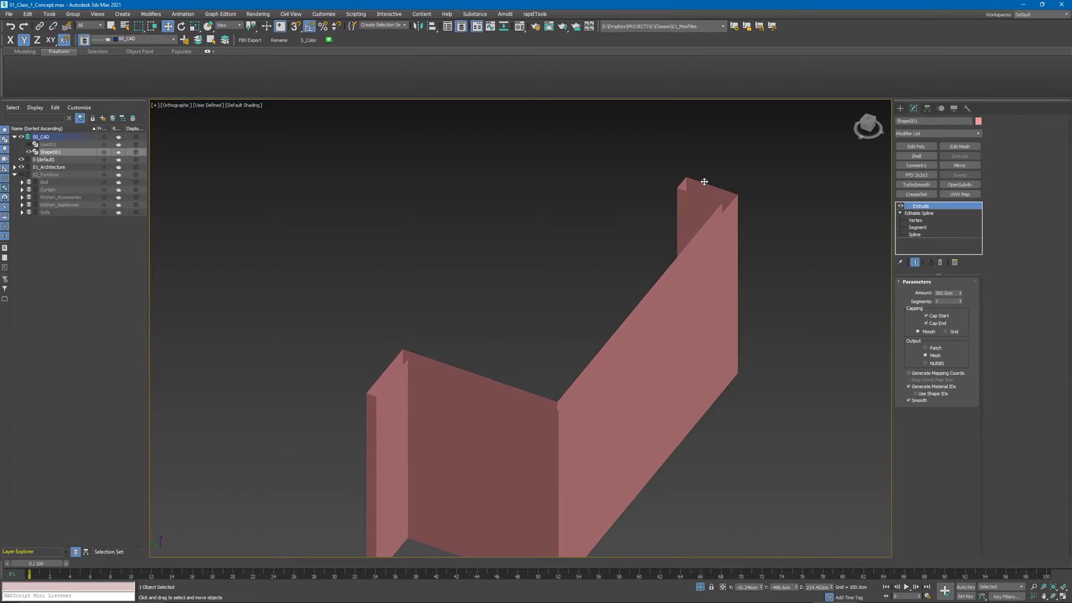
- Show edged faces and weld all vertices of the detached wall spline at a 0.1 cm threshold, returning to the Extrude modifier
key("F4")
scroll(623, 338, "down", 3)
middle_click_drag(630, 404, 689, 294)
left_click(915, 221)
left_click_drag(775, 188, 438, 494)
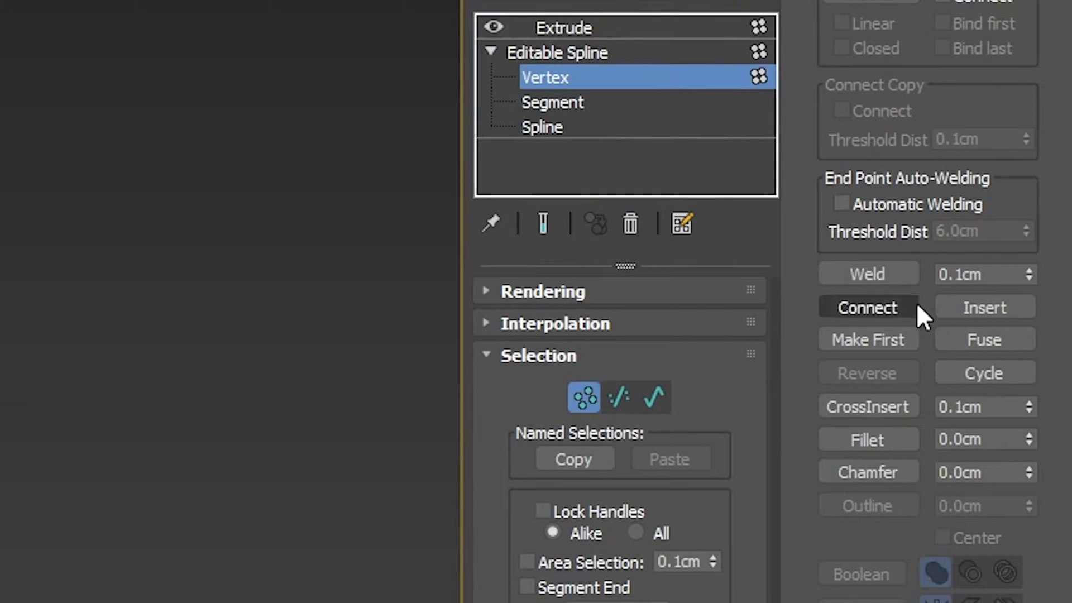
left_click(1018, 277)
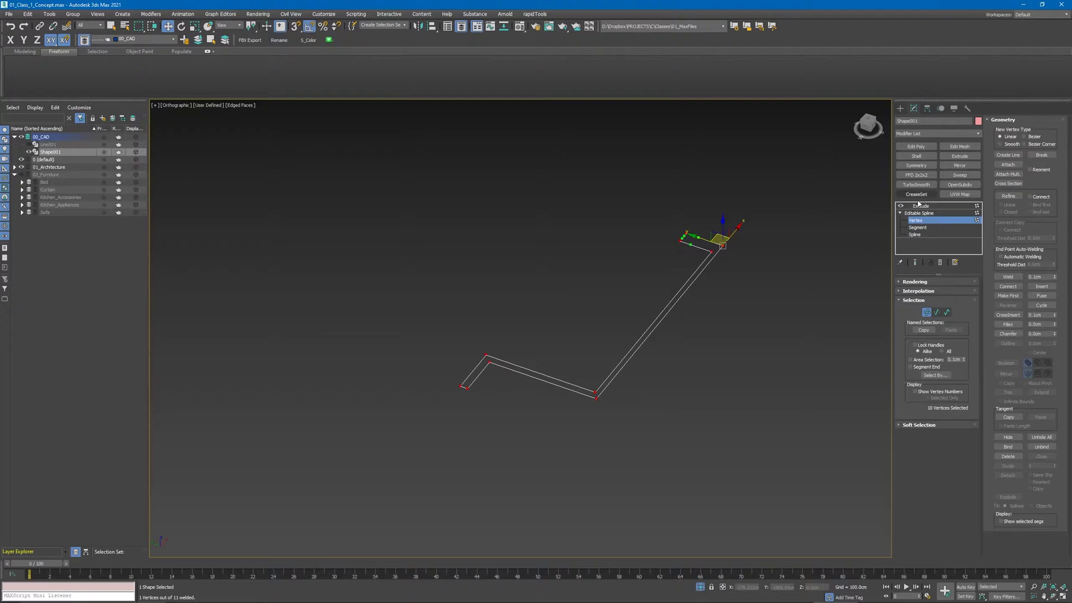
left_click(922, 213)
left_click(921, 206)
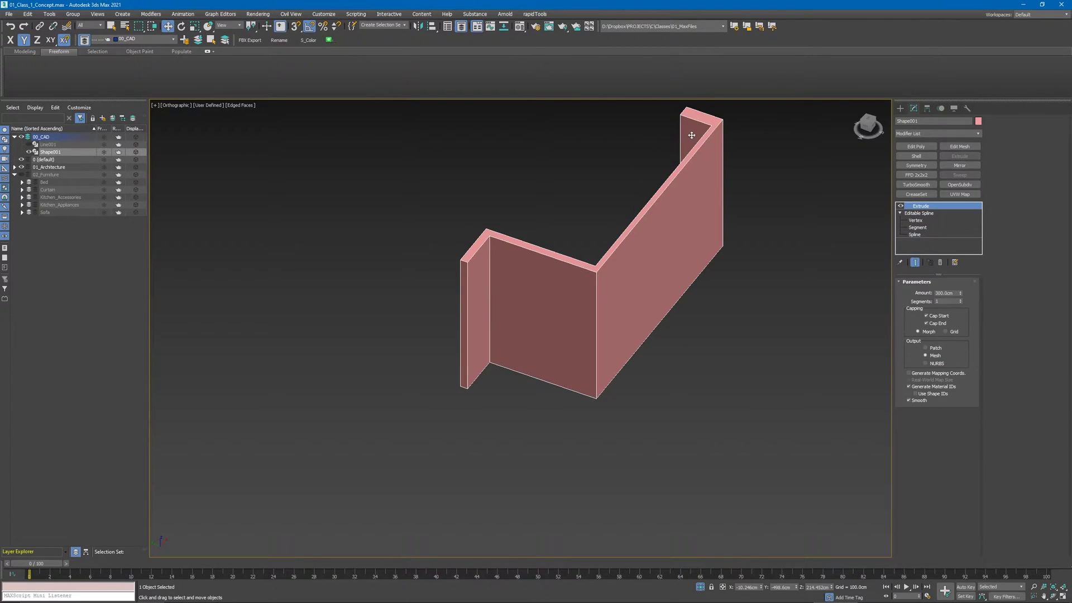
- Exit isolation of the detached wall and isolate the main extruded wall object instead
middle_click_drag(695, 128, 694, 150)
left_click(701, 587)
middle_click_drag(599, 371, 761, 309)
left_click(442, 303)
key("alt+q")
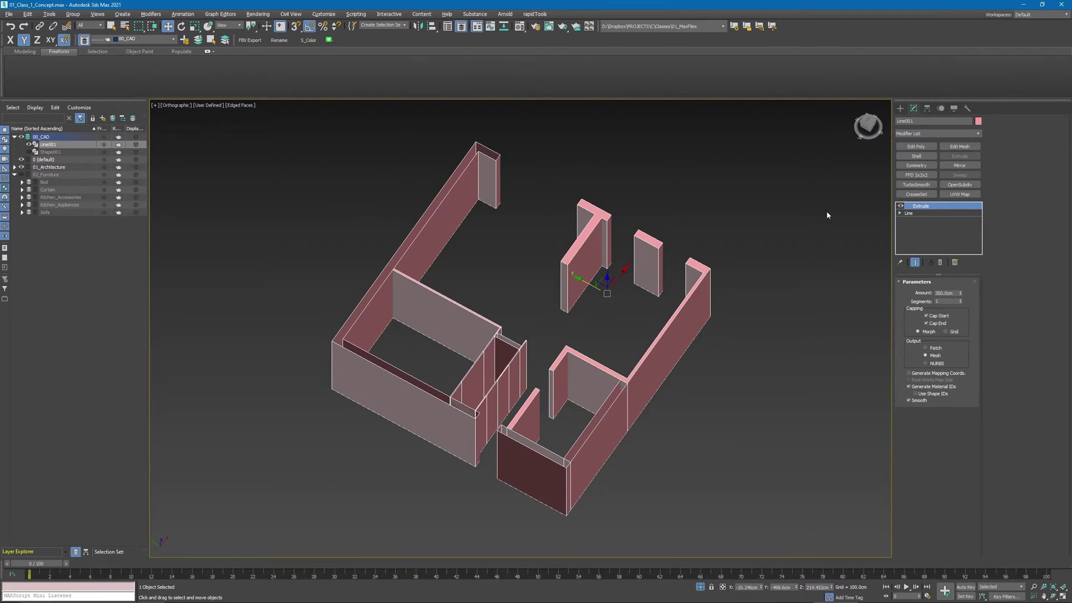
- Copy the main outer wall spline outside the plan and delete its three thin partition segments
left_click(909, 213)
scroll(383, 266, "up", 4)
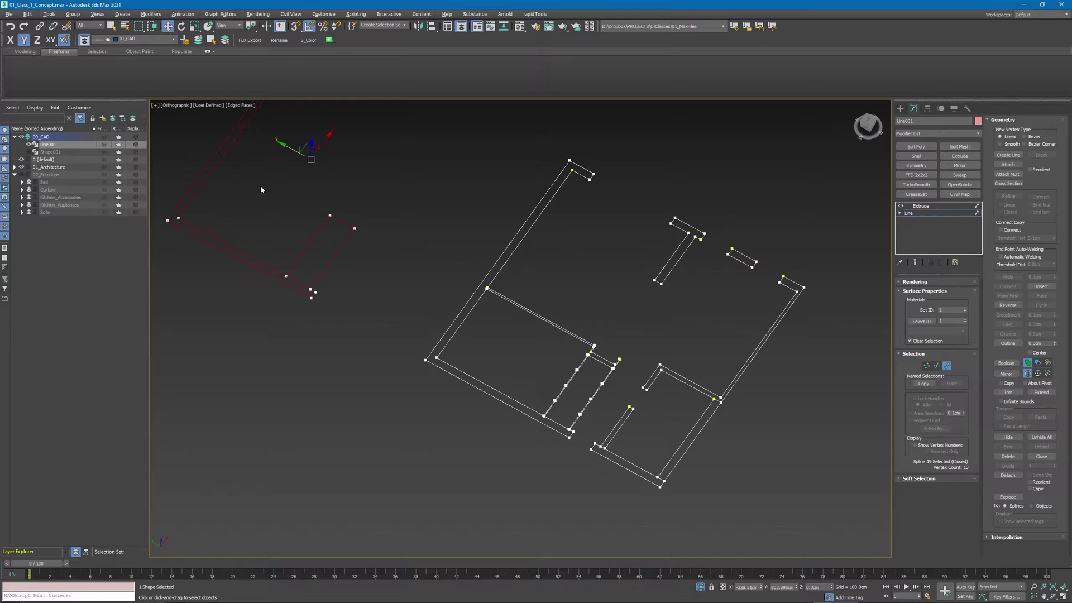
middle_click_drag(492, 275, 658, 354)
scroll(659, 354, "up", 3)
key("2")
left_click_drag(586, 235, 453, 314)
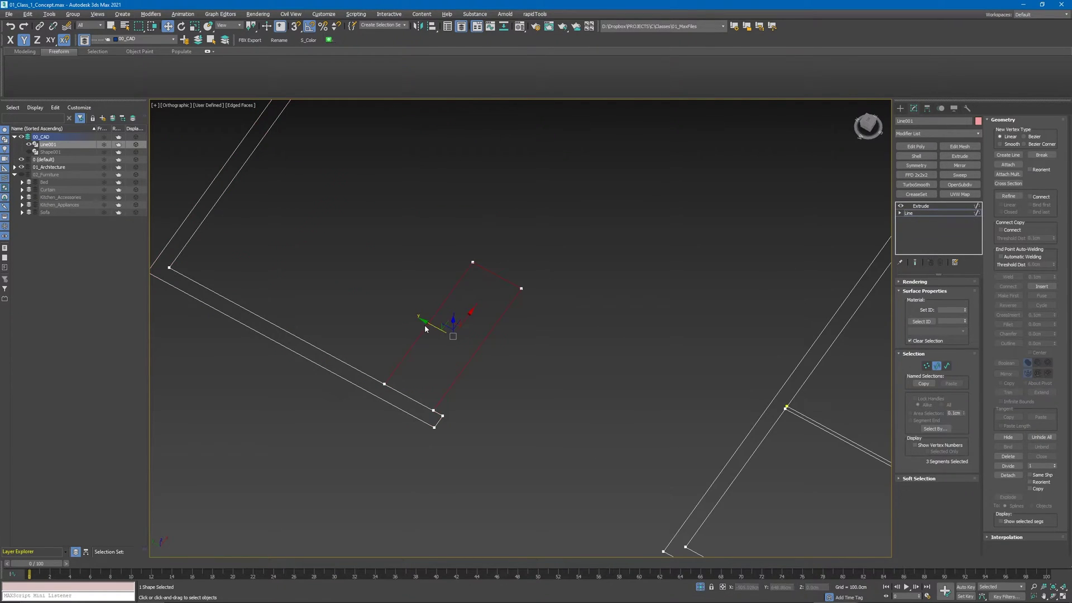
middle_click_drag(413, 370, 488, 274)
scroll(471, 278, "up", 3)
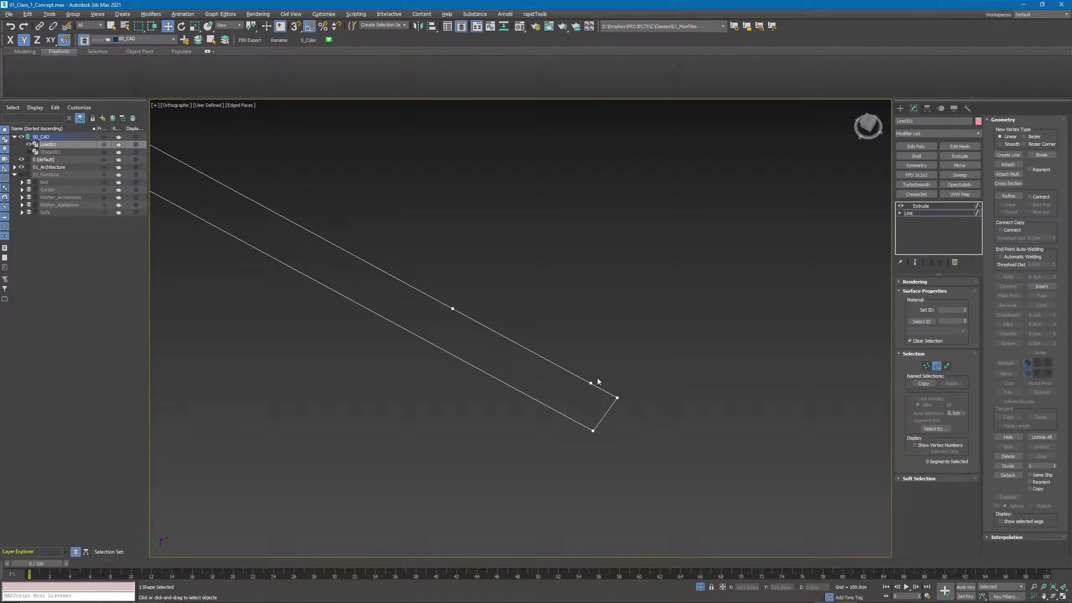
- Try to weld the two vertices left at the removed partition on the wall spline's inner edge
key("1")
left_click_drag(729, 254, 375, 476)
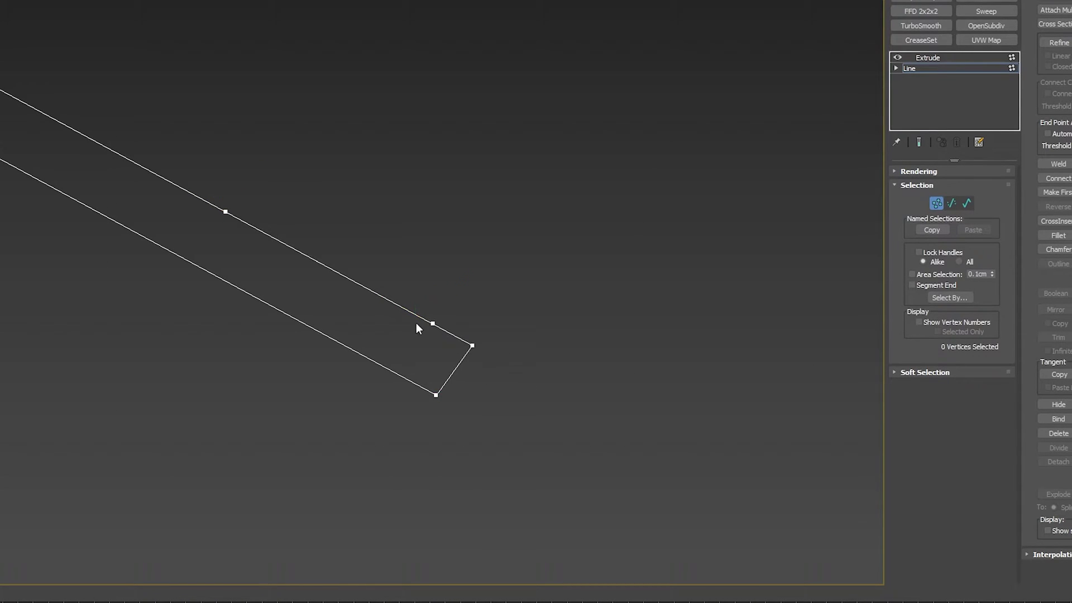
left_click_drag(158, 282, 158, 280)
scroll(229, 221, "down", 4)
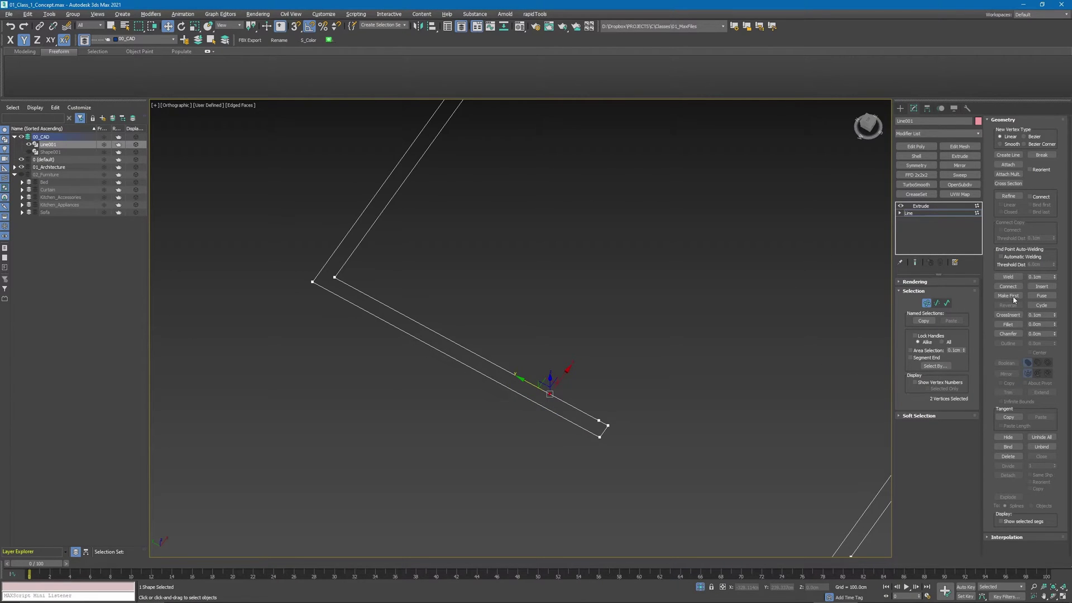
left_click(1007, 276)
scroll(565, 423, "up", 4)
middle_click_drag(564, 424, 546, 347)
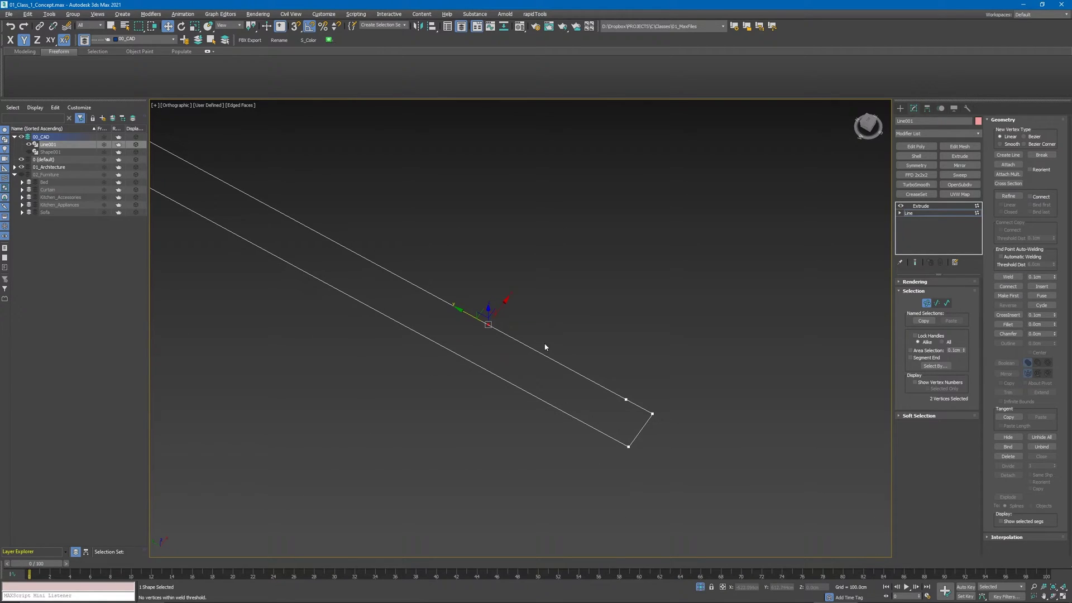
left_click(1008, 277)
- Delete the two end segments of the wall spline's inner edge and snap the open end vertex onto the wall's end corner
key("2")
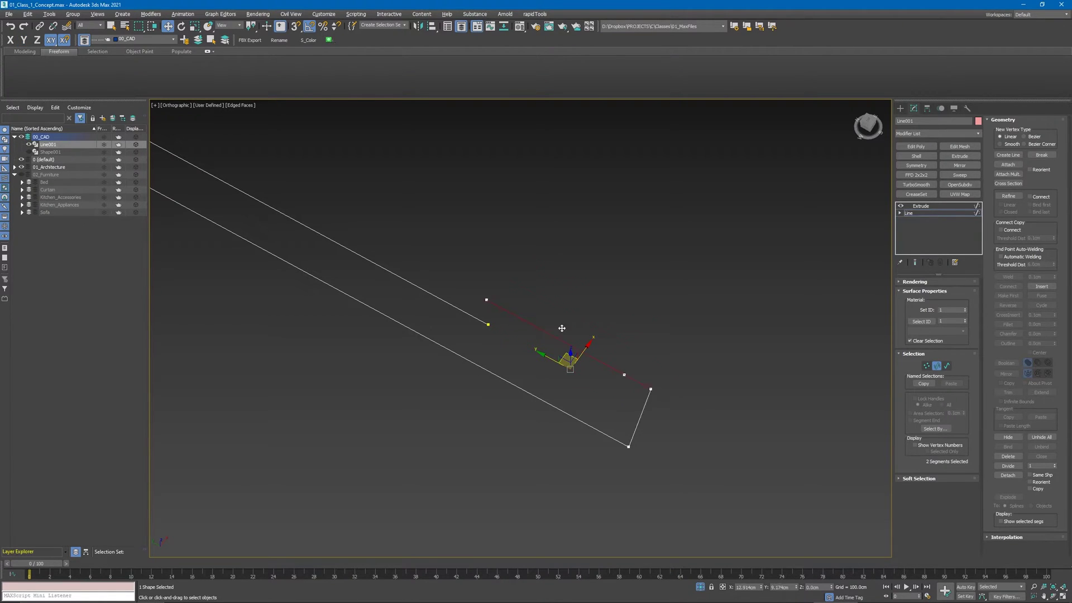
key("Delete")
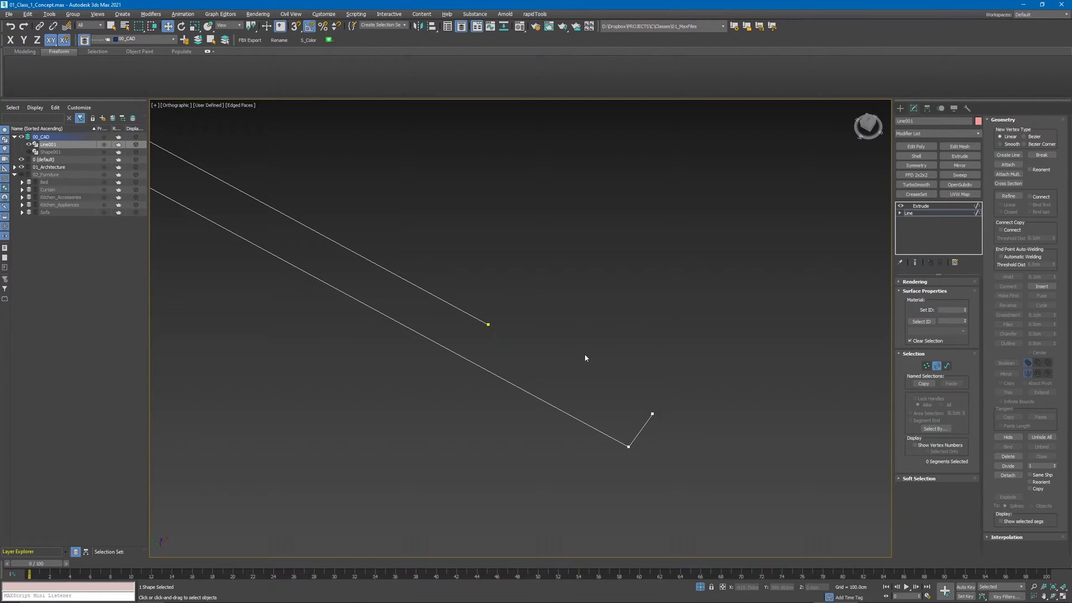
middle_click_drag(576, 402, 596, 365)
key("1")
left_click_drag(531, 271, 672, 376)
key("s")
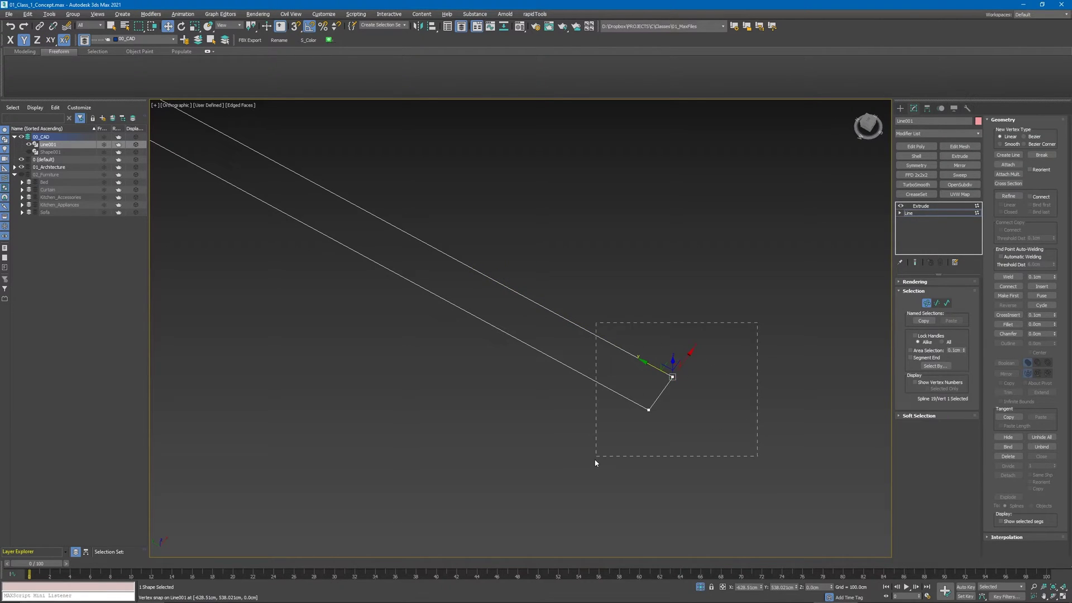
- Weld the overlapping end-corner vertices of the wall spline at 0.1 cm and return to the Extrude modifier to check the walls
left_click_drag(596, 462, 595, 462)
left_click(1008, 277)
scroll(604, 392, "down", 5)
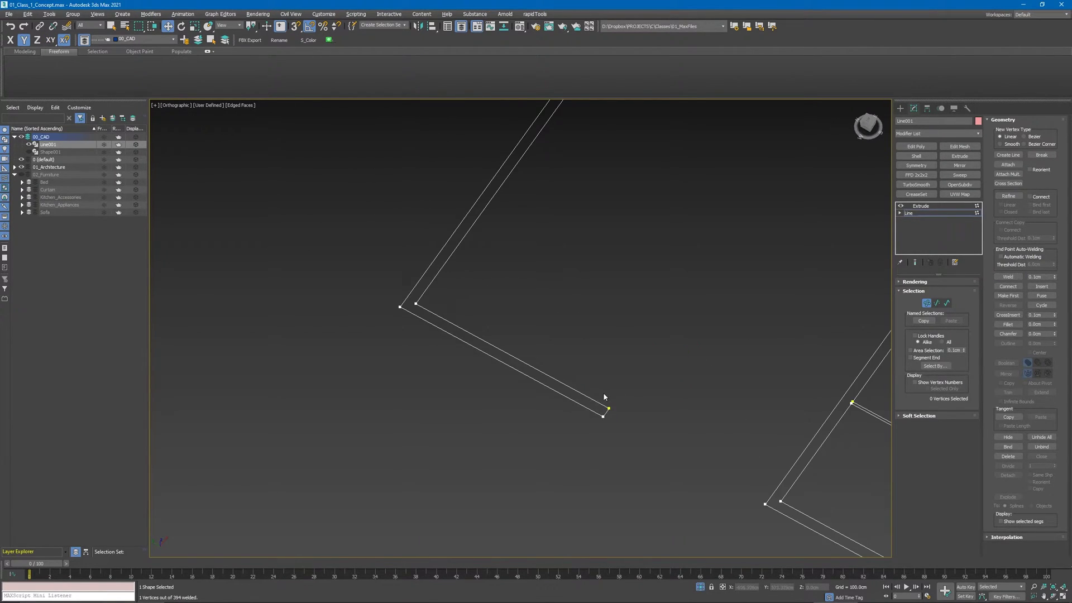
left_click(922, 206)
scroll(563, 350, "up", 4)
middle_click_drag(550, 251, 547, 285, "alt")
scroll(578, 207, "down", 3)
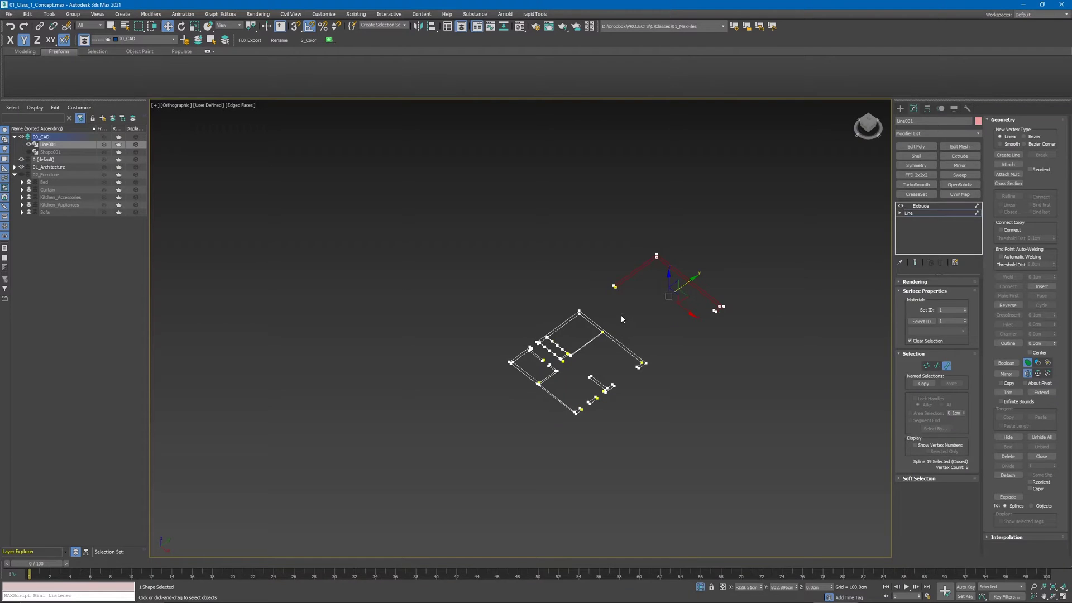
- Detach the cleaned outer wall spline as the separate shape Shape002 and return to the main line's Extrude modifier
left_click(1008, 475)
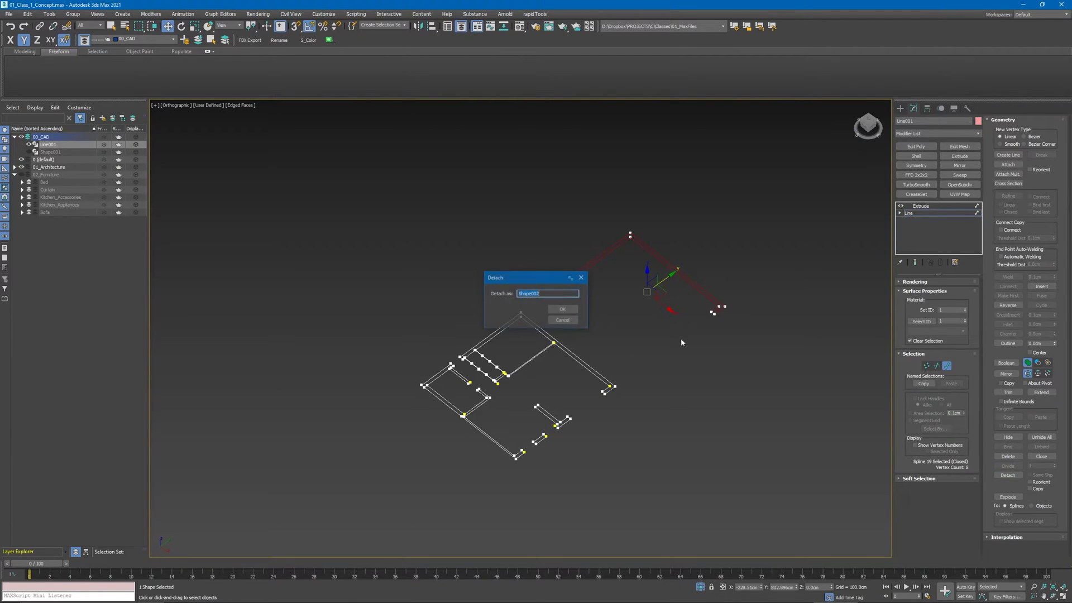
left_click(558, 307)
left_click(940, 206)
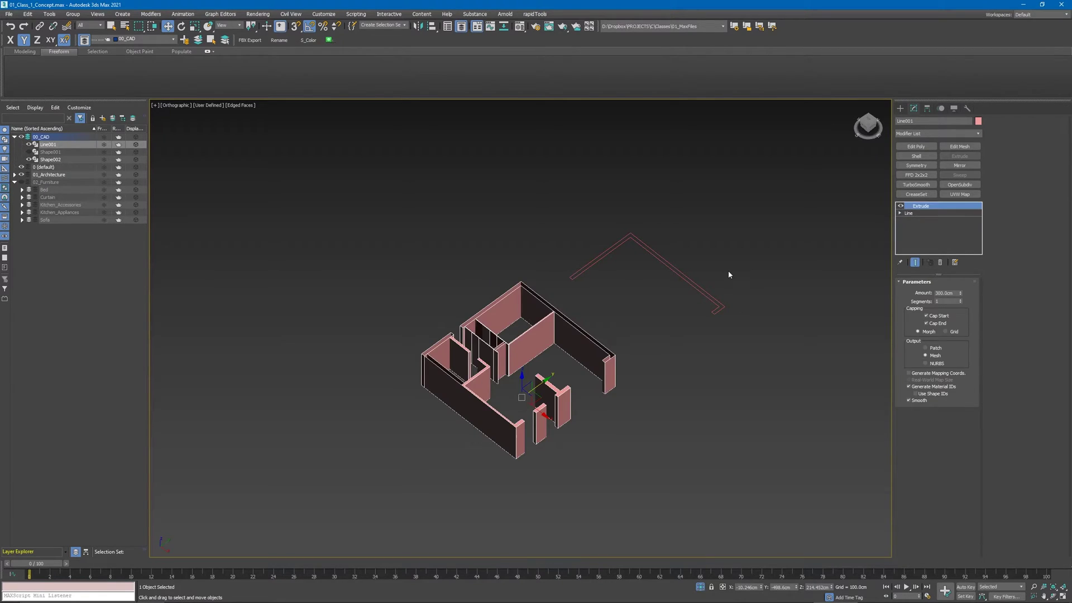
- Copy the Extrude modifier from the main wall line onto the detached Shape002 and inspect both sets of extruded walls
left_click(728, 270)
key("ctrl+z")
left_click_drag(910, 206, 687, 277)
scroll(646, 234, "up", 3)
middle_click_drag(586, 337, 675, 328, "alt")
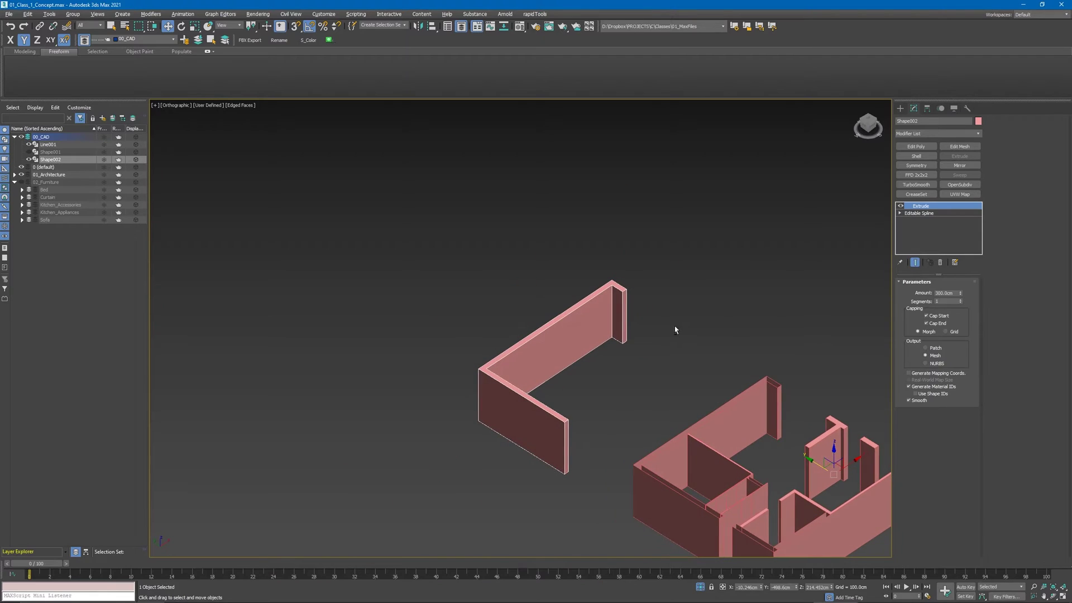
middle_click_drag(597, 338, 659, 335, "alt")
left_click_drag(399, 411, 398, 412)
middle_click_drag(510, 400, 525, 370, "alt")
scroll(543, 393, "up", 4)
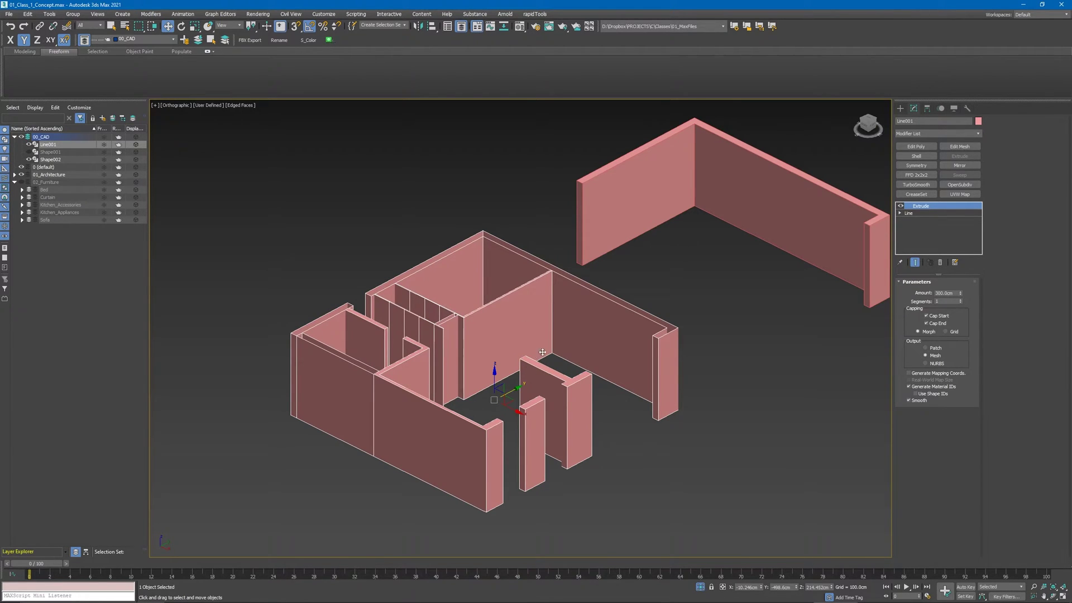
- Detach the shorter leg of the outer wall spline Shape002 as the separate shape Shape003
mouse_move(593, 309)
middle_mouse_down()
mouse_move(536, 317)
mouse_move(544, 333)
mouse_move(595, 304)
mouse_move(595, 288)
middle_mouse_up()
middle_click_drag(596, 288, 580, 365)
left_click(619, 329)
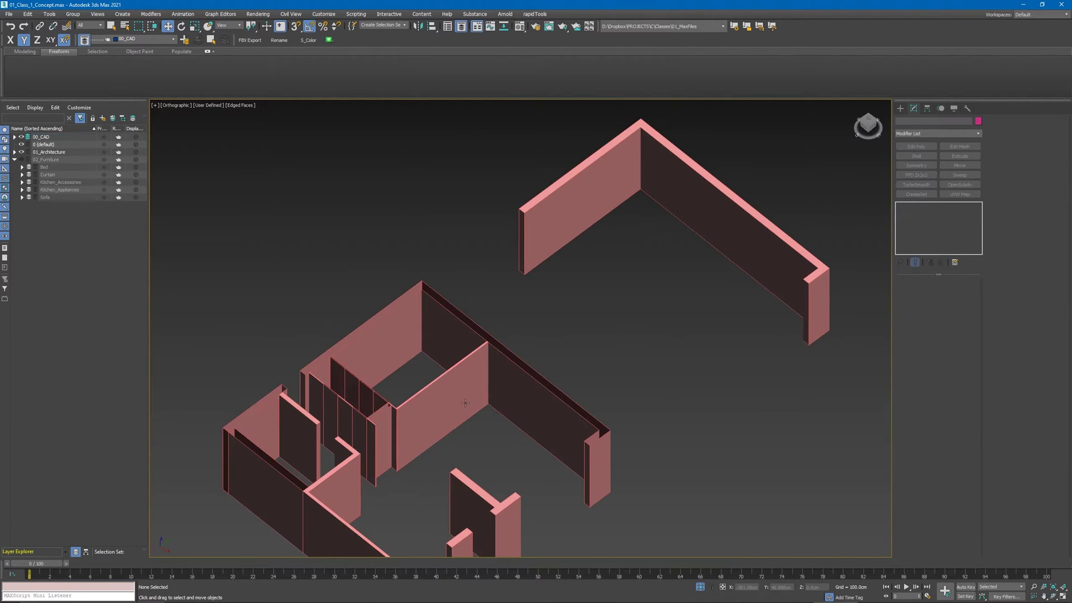
left_click(714, 234)
left_click(943, 214)
middle_click_drag(624, 177, 619, 227)
key("2")
left_click_drag(494, 257, 536, 350)
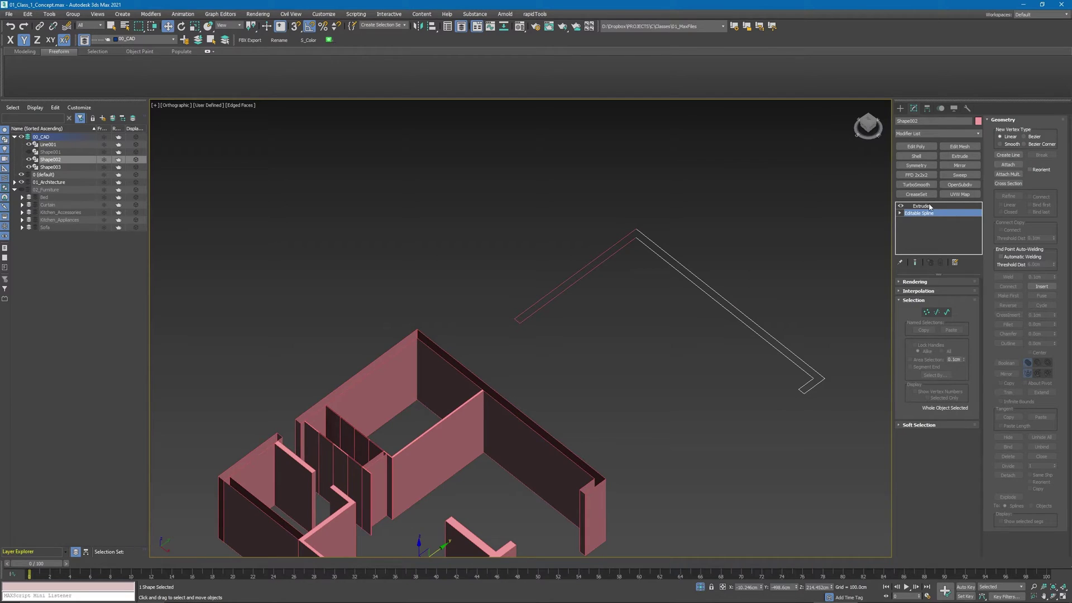
- Connect the two open corner vertices of Shape002 to close its spline where the shorter leg was split off
middle_click_drag(720, 265, 680, 255, "alt")
right_click(680, 256)
left_click(660, 286)
scroll(532, 347, "up", 5)
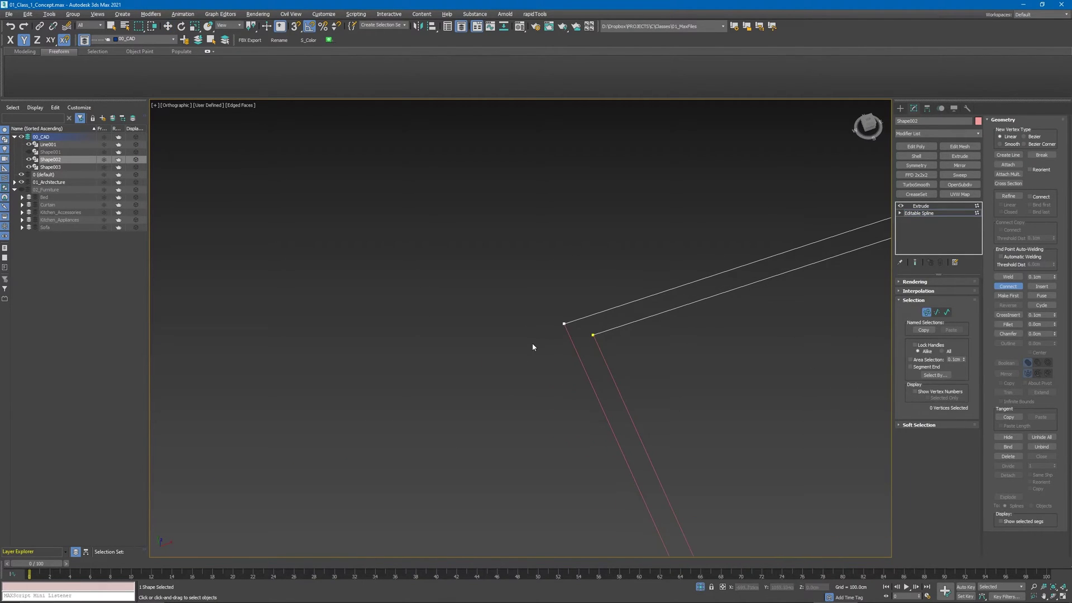
right_click(656, 391)
key("2")
left_click_drag(680, 392, 526, 466)
key("2")
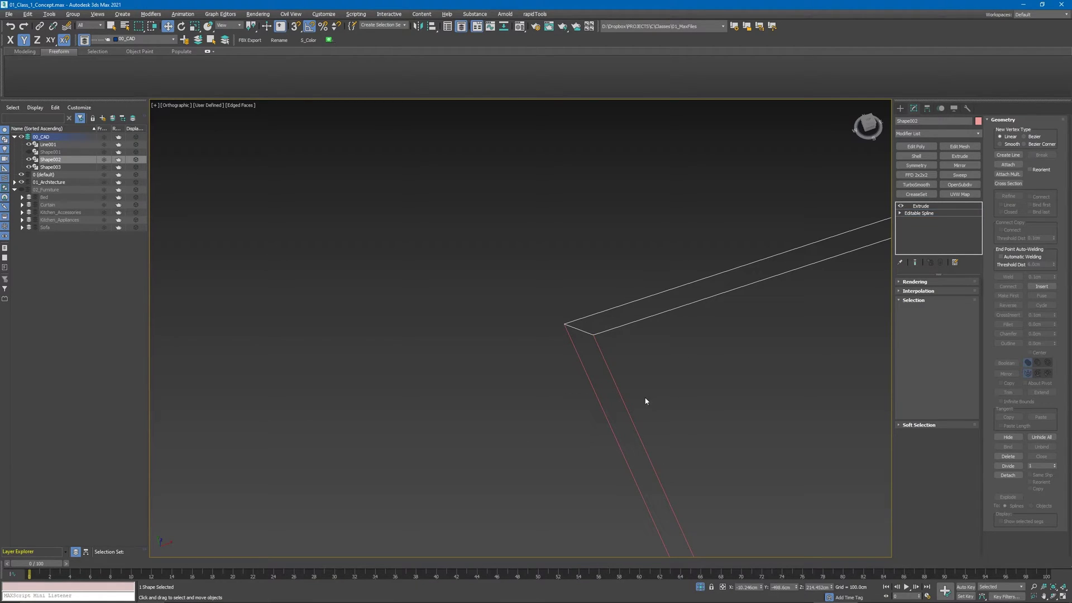
- Copy the Extrude modifier from Shape002 onto the detached Shape003 and inspect its walls
left_click_drag(655, 392, 521, 467)
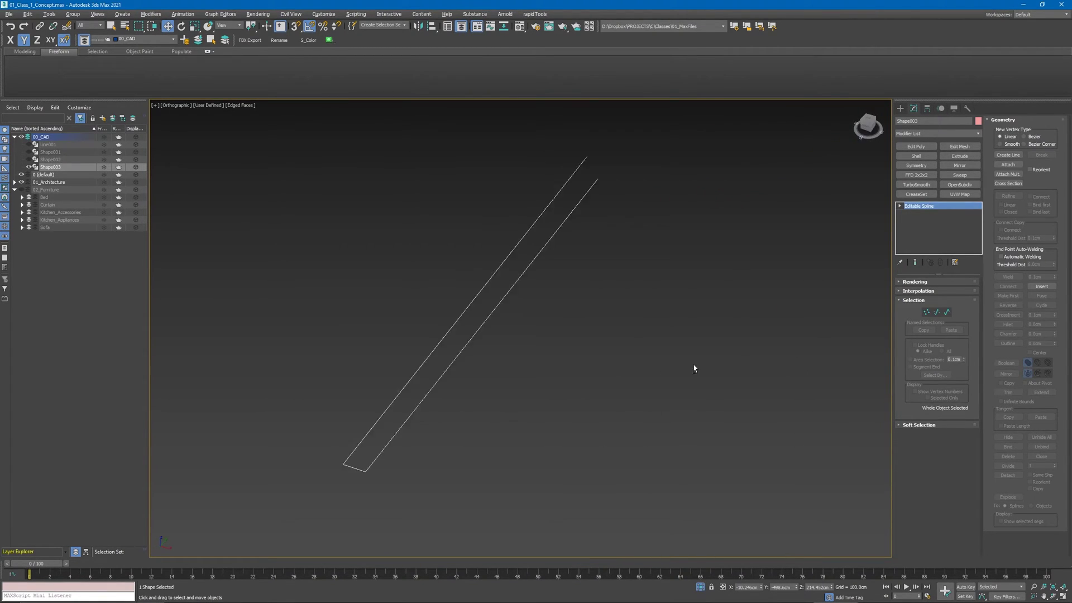
middle_click_drag(763, 303, 796, 305, "alt")
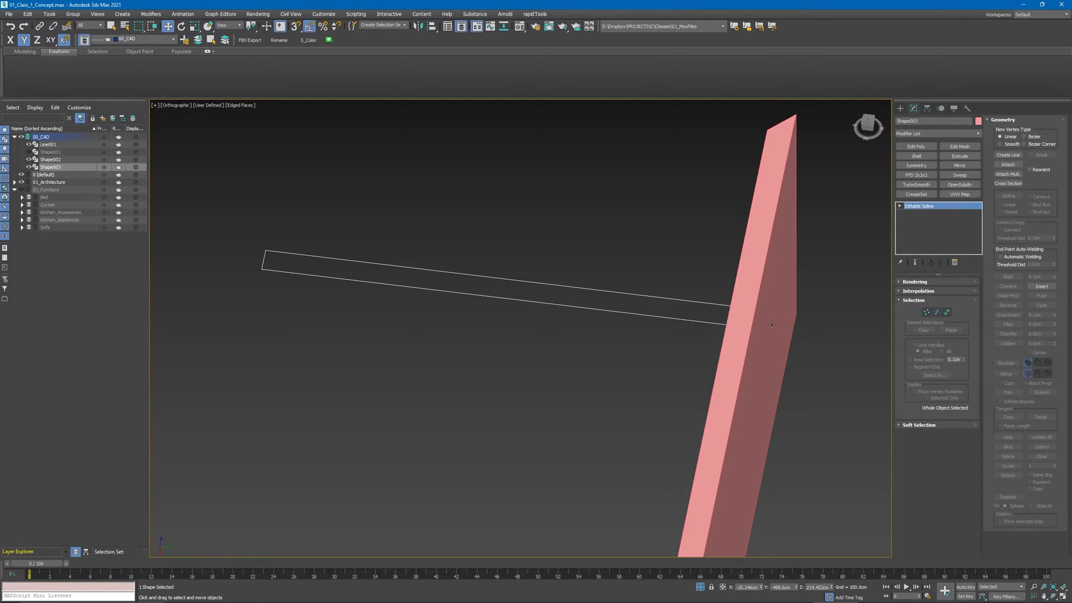
left_click(772, 324)
left_click_drag(922, 207, 523, 280)
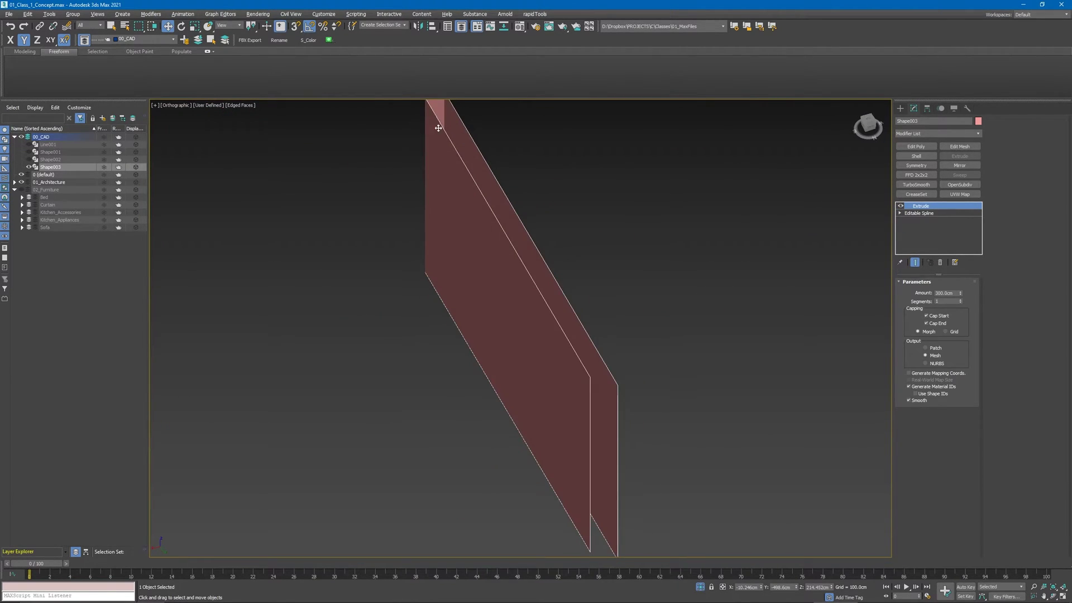
middle_click_drag(424, 184, 873, 234, "alt")
- Connect the two open end vertices of Shape003 and return to its Extrude modifier to check the capping
left_click(910, 214)
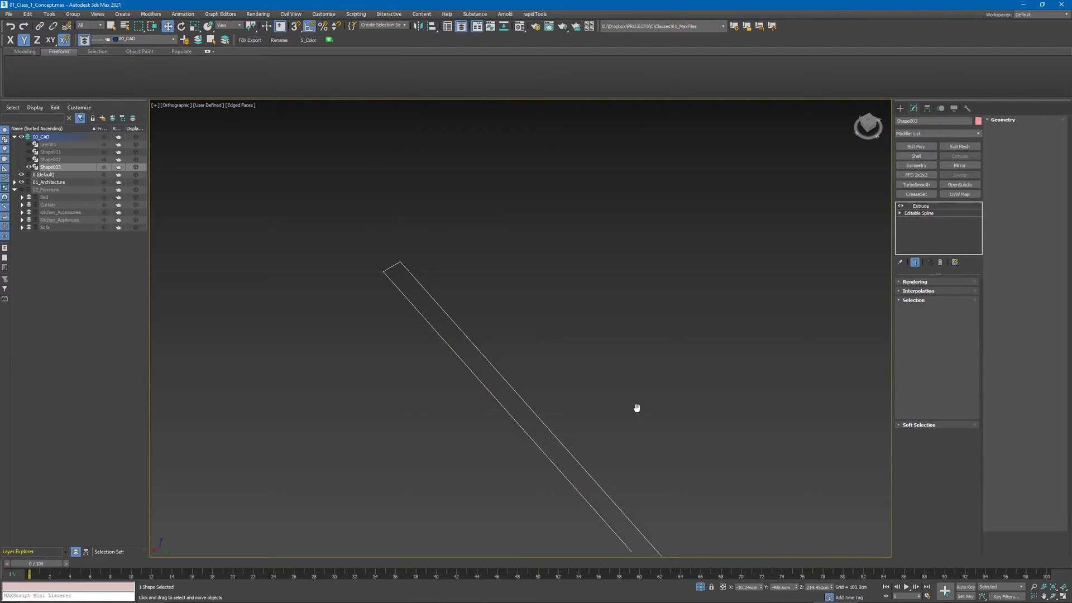
middle_click_drag(636, 407, 582, 250)
right_click(579, 210)
left_click(539, 237)
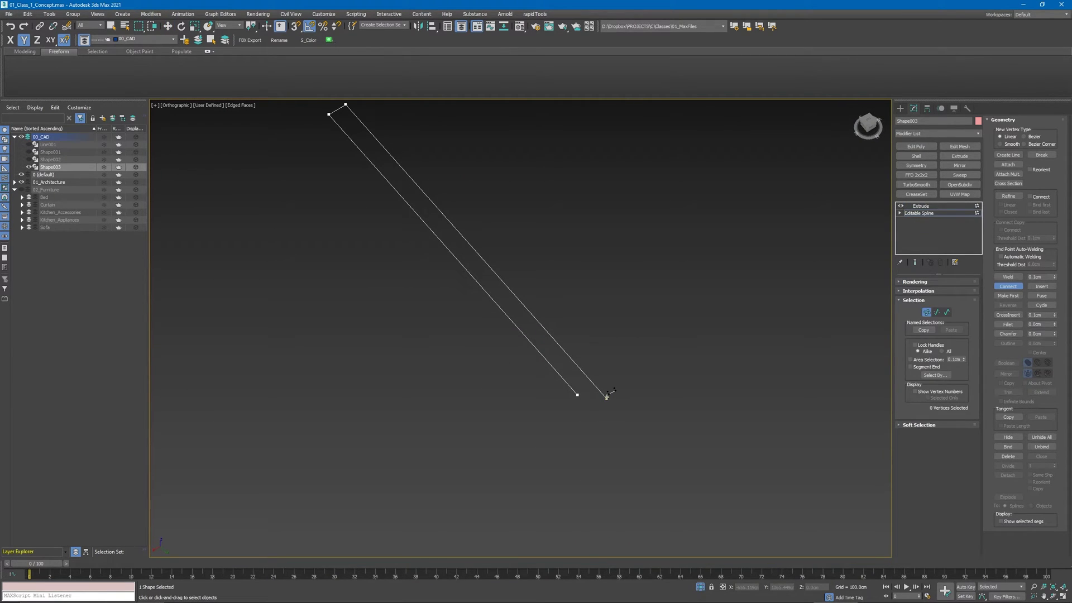
scroll(598, 373, "down", 3)
key("w")
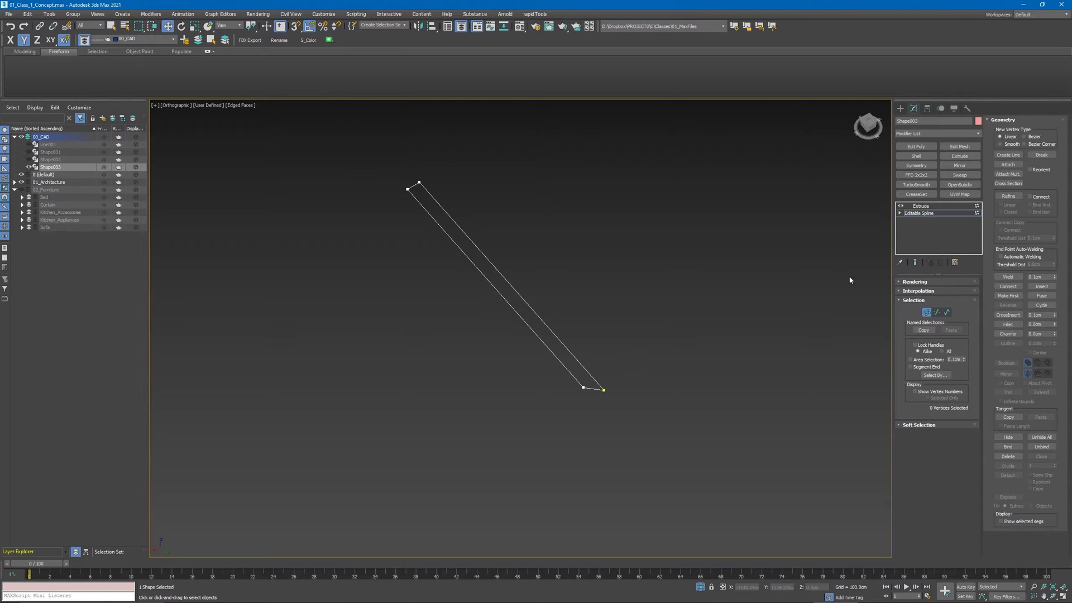
left_click(921, 206)
scroll(667, 326, "up", 8)
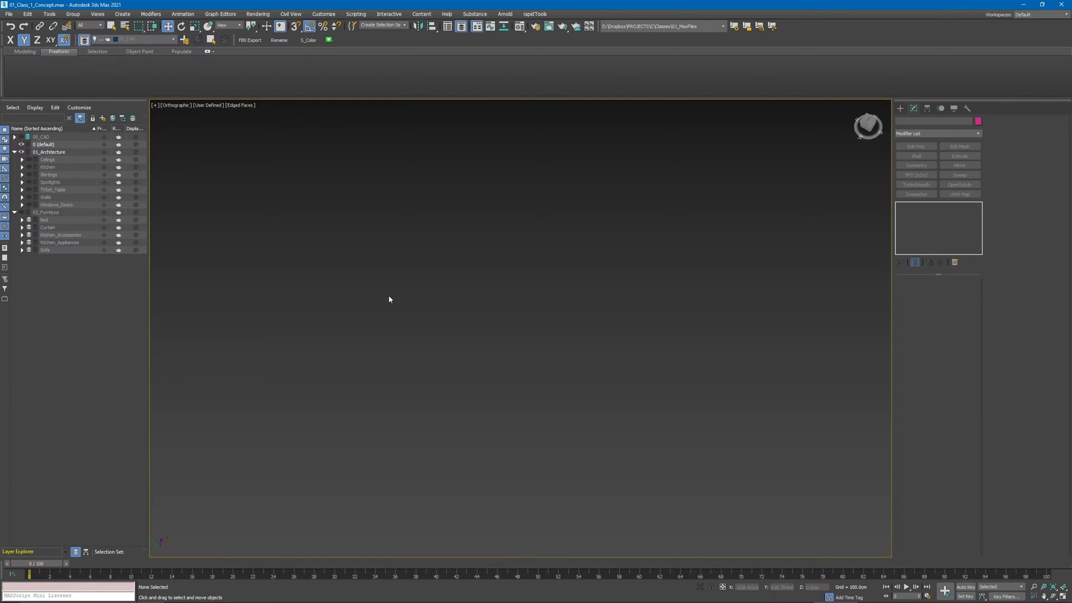
- Show the Walls and Ceilings layers of the finished apartment and select the ceiling slab
left_click(29, 197)
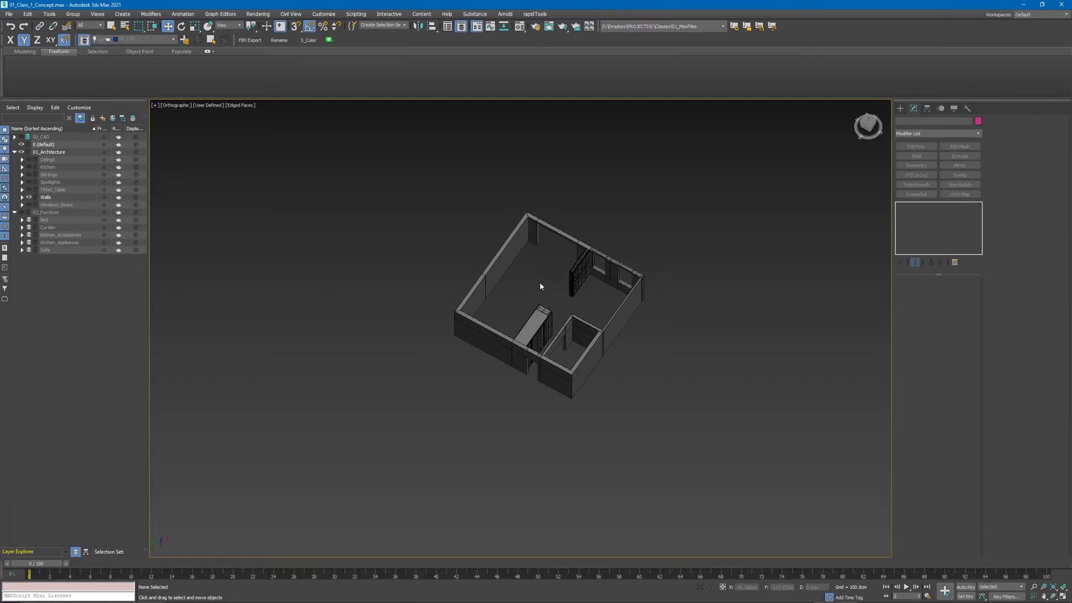
scroll(547, 278, "up", 5)
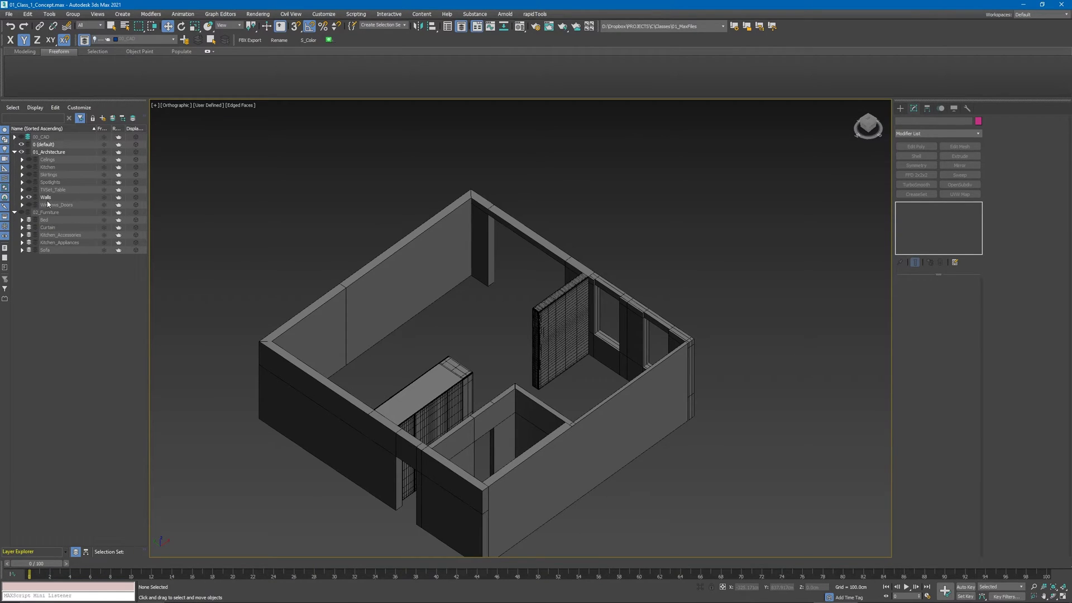
left_click(29, 159)
middle_click_drag(300, 239, 430, 275, "alt")
left_click(430, 275)
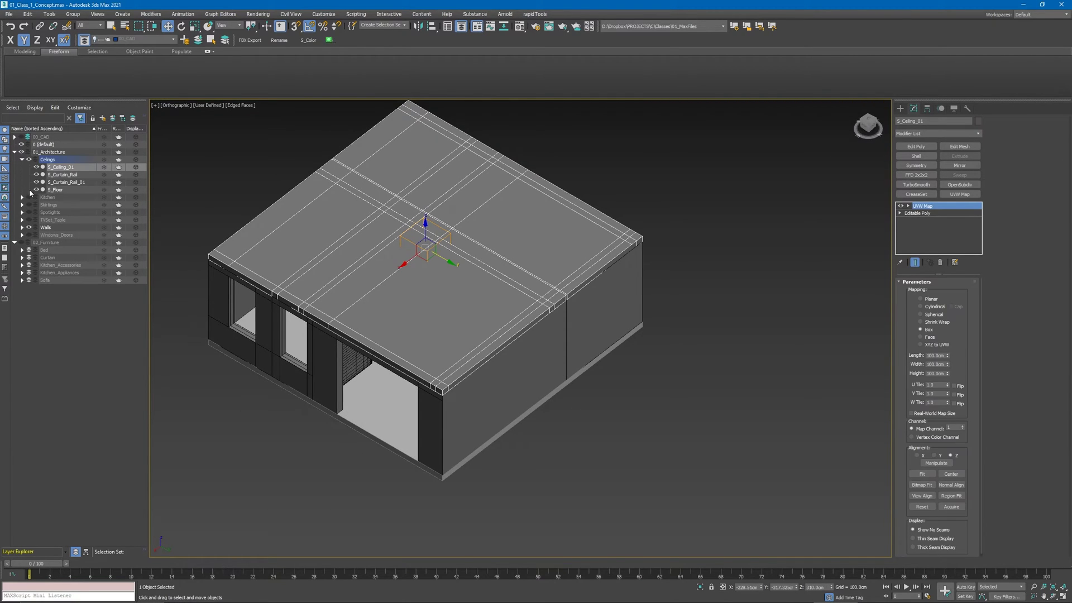
- Hide the S_Ceiling_01 object and show the Windows_Doors layer to look into the apartment
left_click(36, 168)
left_click(30, 205)
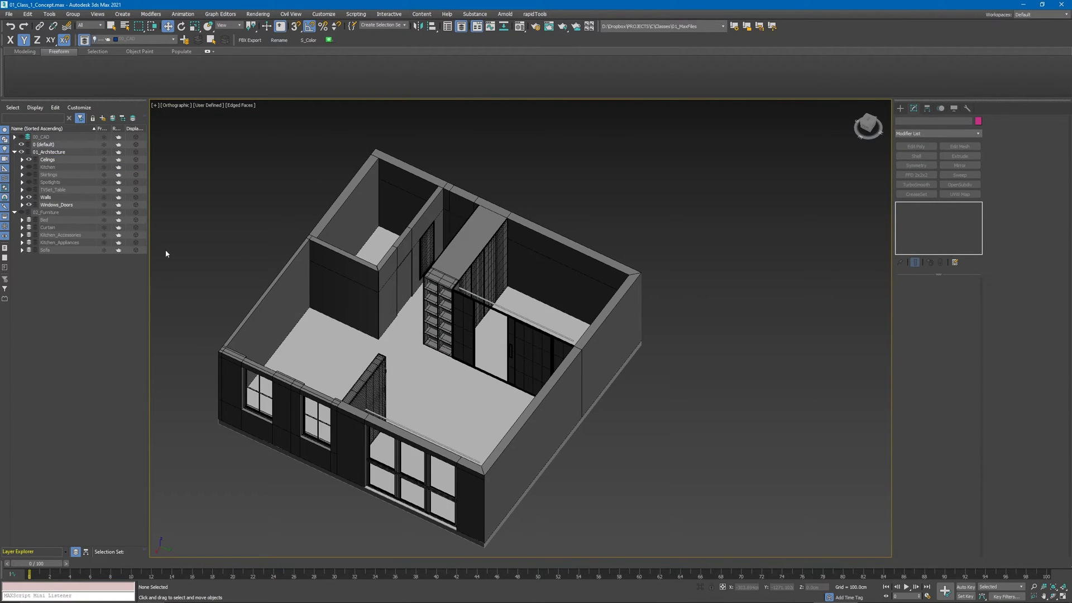
middle_click_drag(391, 263, 556, 283, "alt")
middle_click_drag(549, 321, 485, 356)
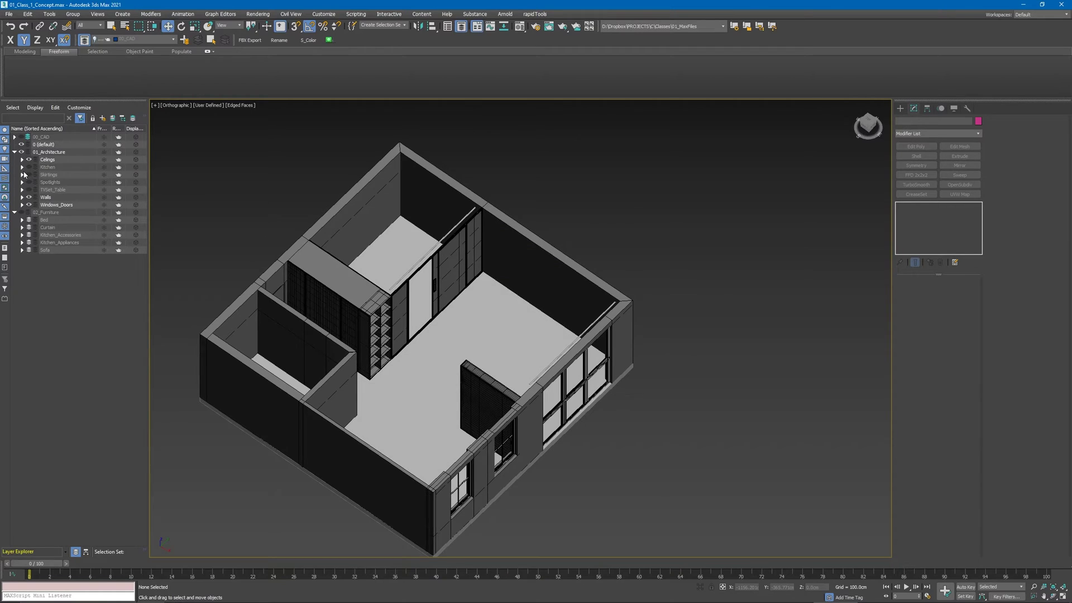
middle_click_drag(656, 359, 542, 373)
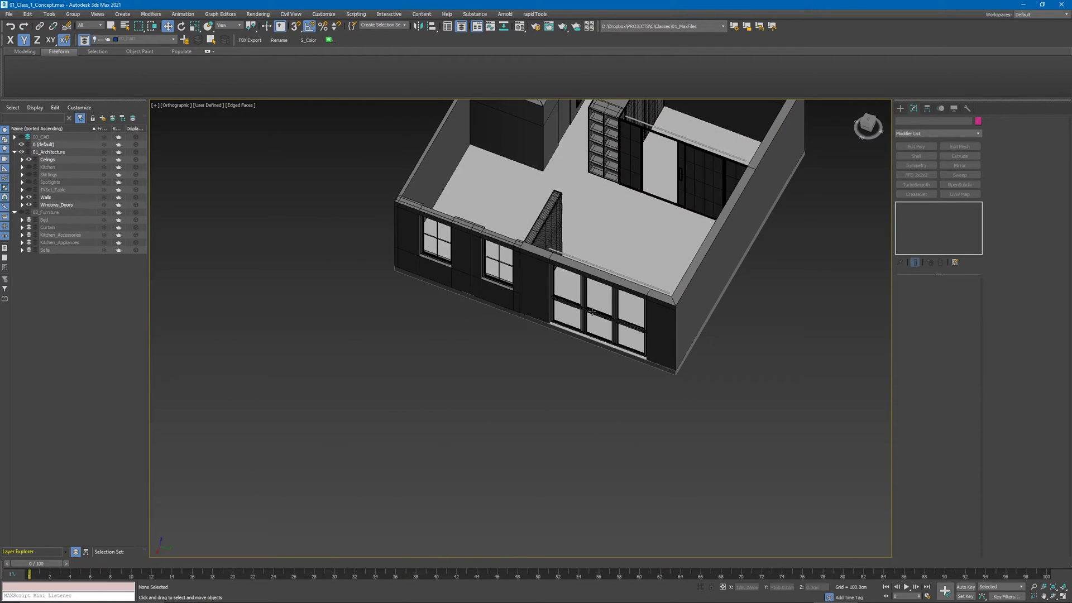
middle_click_drag(542, 217, 502, 346)
- Inspect the skirtings along the walls and show the Kitchen layer
scroll(486, 287, "up", 10)
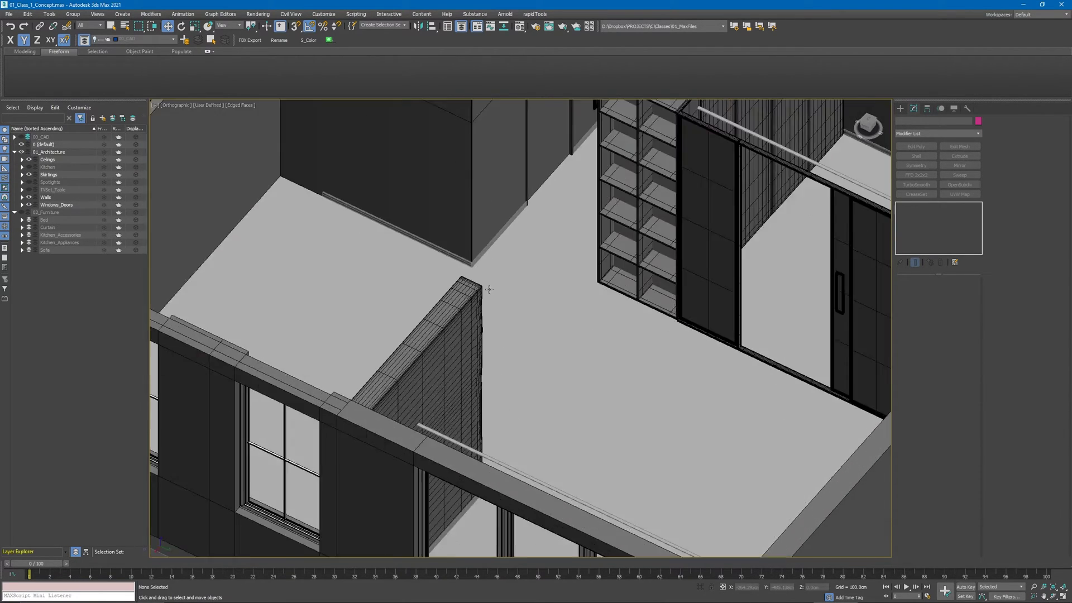
scroll(484, 241, "down", 10)
middle_click_drag(327, 239, 390, 264)
middle_click_drag(486, 246, 558, 199)
left_click(29, 167)
scroll(553, 212, "up", 4)
middle_click_drag(366, 235, 490, 279)
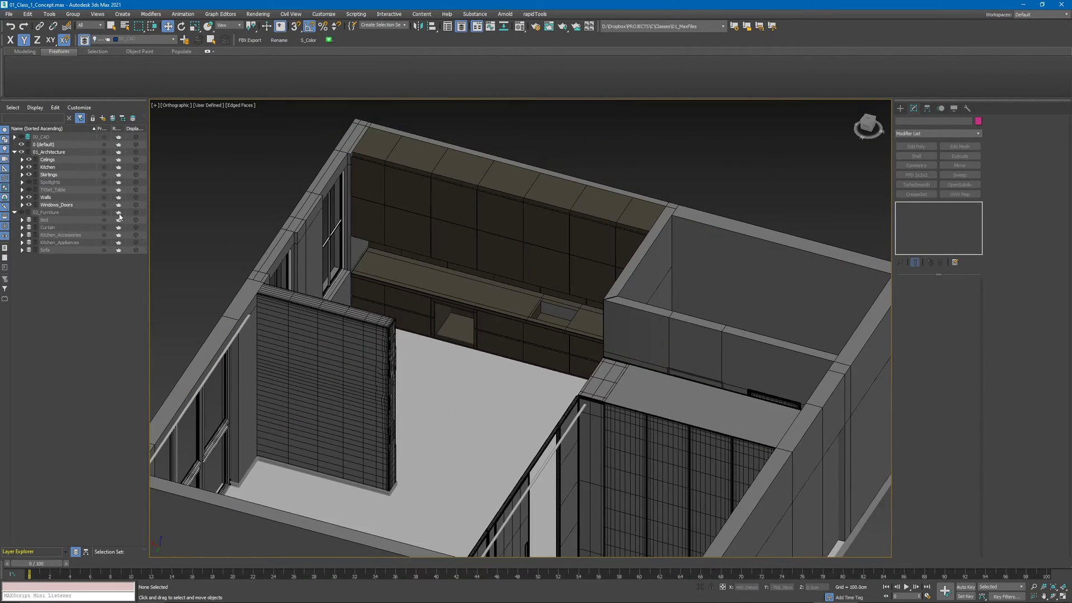
- Switch to the PureRef board, examine the TV wall and dining table reference image, and return to 3ds Max
middle_click_drag(338, 347, 286, 363, "alt")
middle_click_drag(286, 363, 366, 265)
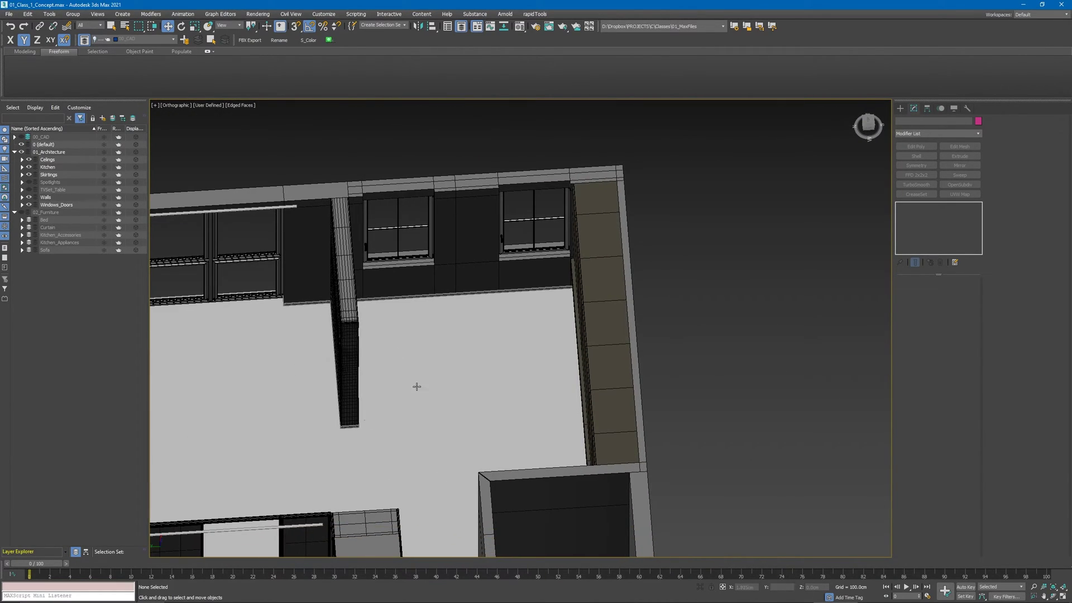
key("alt+Tab")
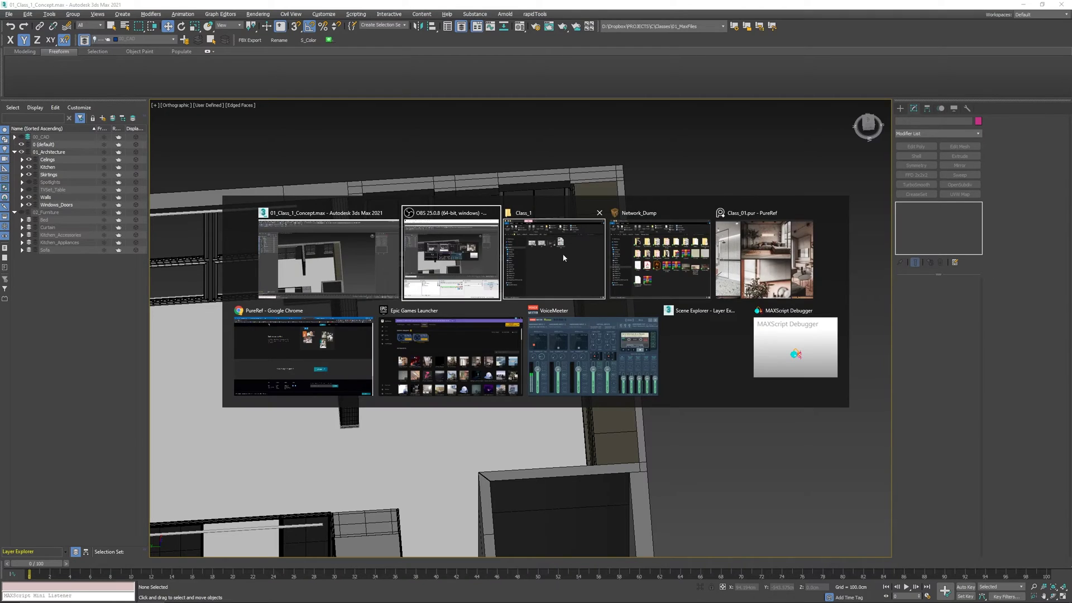
left_click(769, 266)
scroll(462, 282, "down", 3)
middle_click_drag(626, 276, 454, 155)
scroll(454, 154, "up", 5)
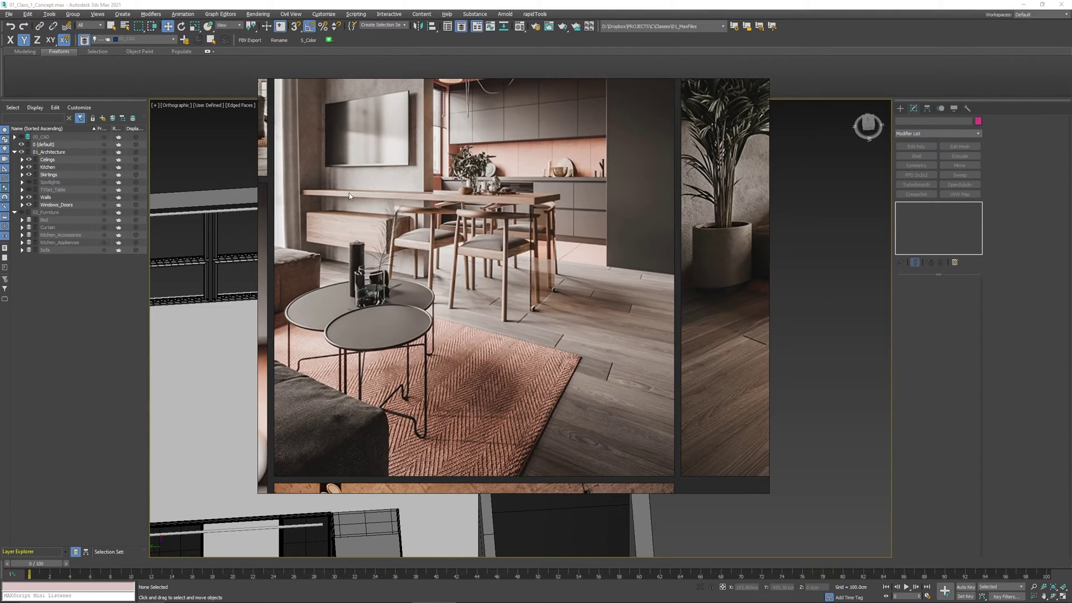
key("alt+Tab")
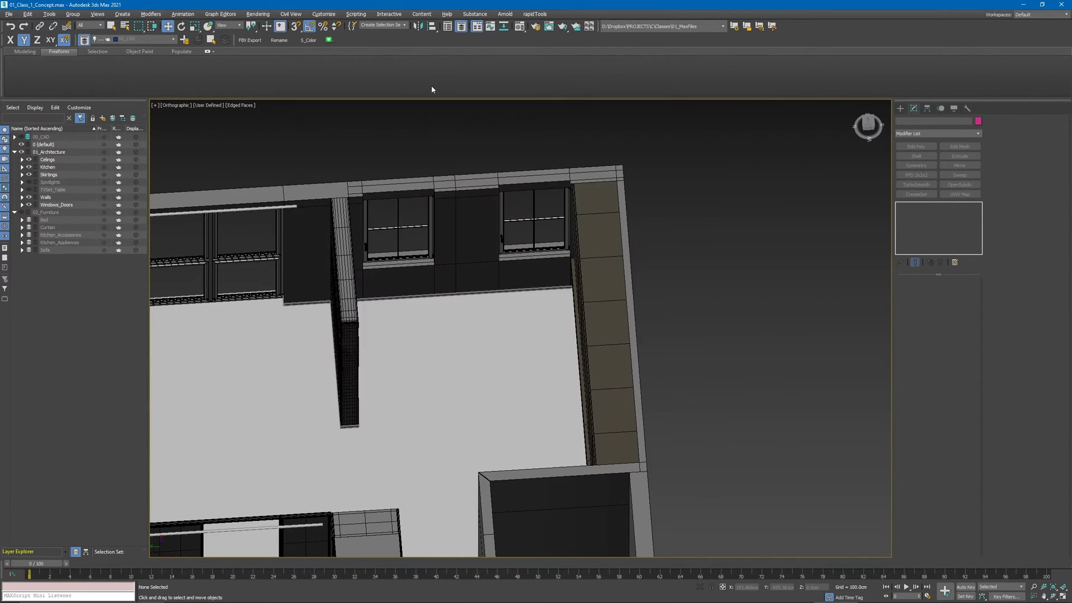
- Show the TVSet_Table and Spotlights layers and inspect the furnished living area
left_click(29, 190)
middle_click_drag(453, 252, 439, 379, "alt")
left_click(29, 183)
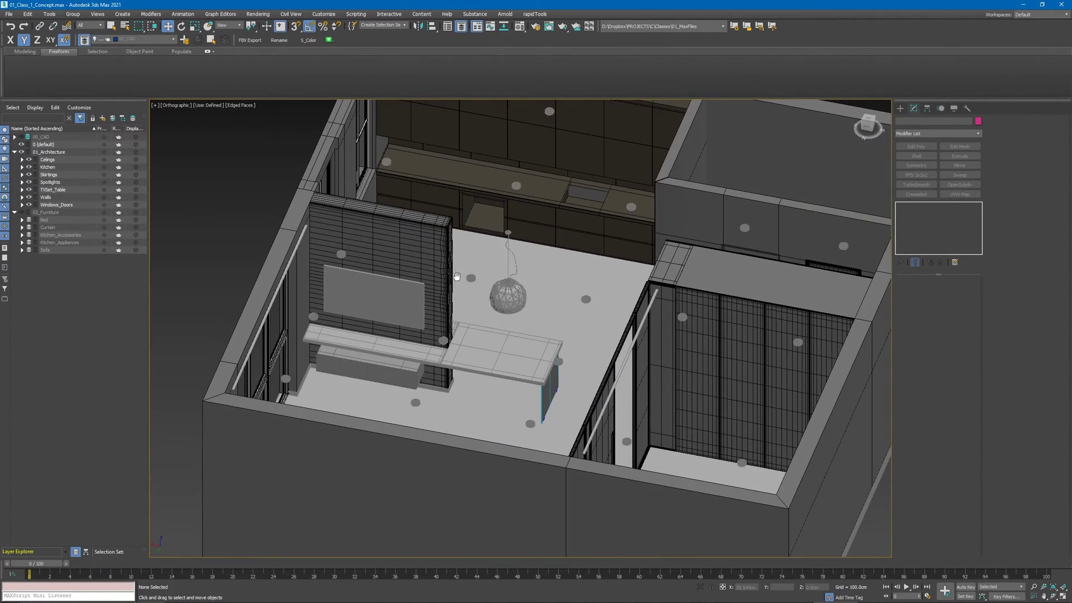
middle_click_drag(455, 275, 403, 371, "alt")
scroll(414, 358, "down", 3)
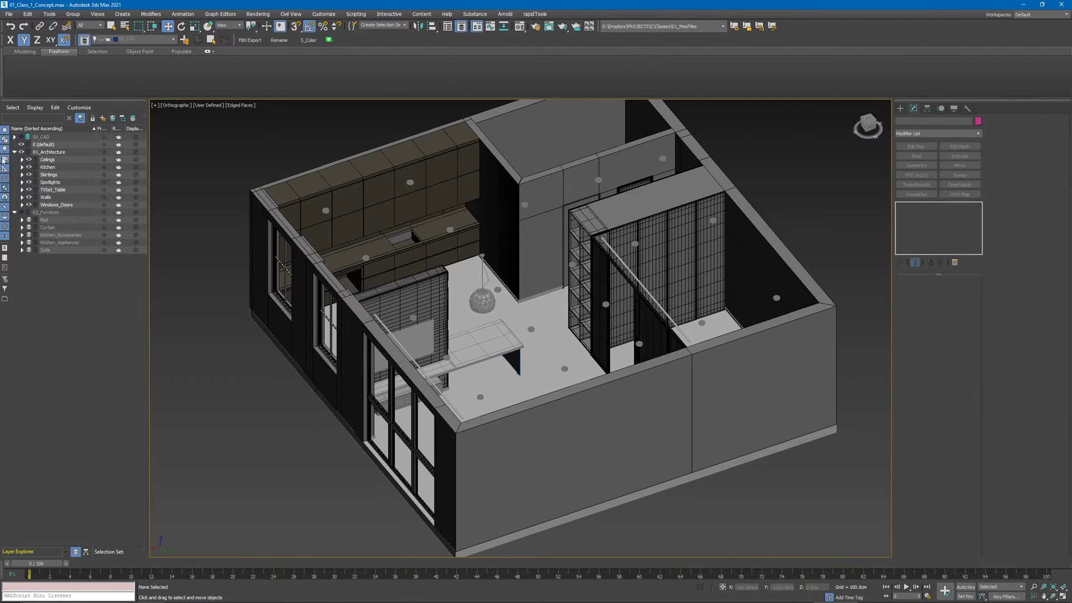
- Unhide the S_Ceiling_01 object in the Ceilings layer so the whole apartment is covered
left_click(22, 160)
left_click(36, 167)
scroll(405, 237, "down", 4)
middle_click_drag(411, 246, 513, 289, "alt")
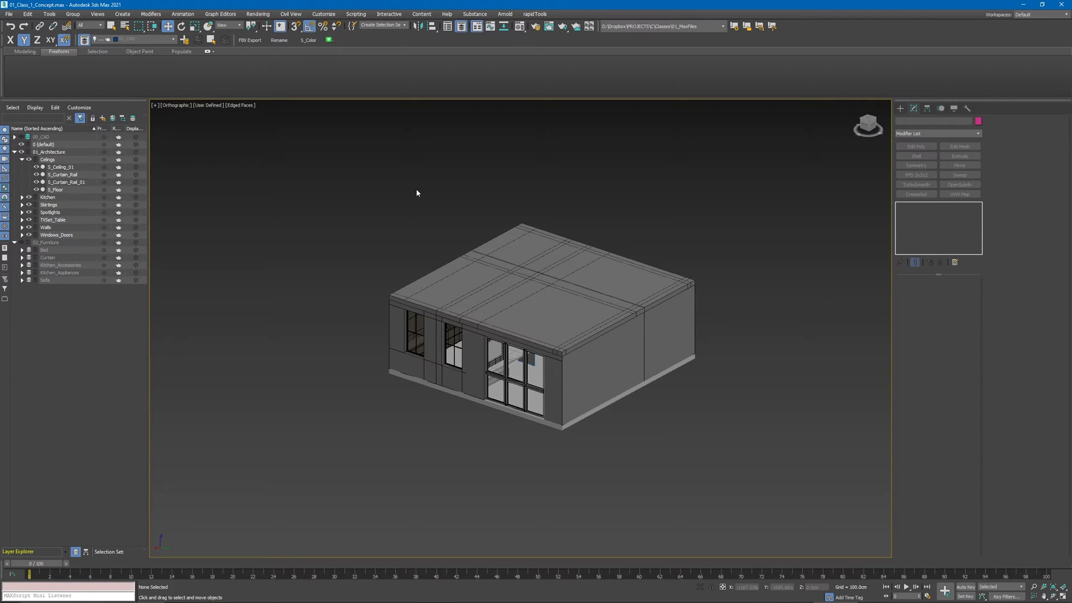
- Start exporting the scene and choose the DT_TEMP folder on the D: drive as the destination
left_click(8, 14)
mouse_move(55, 136)
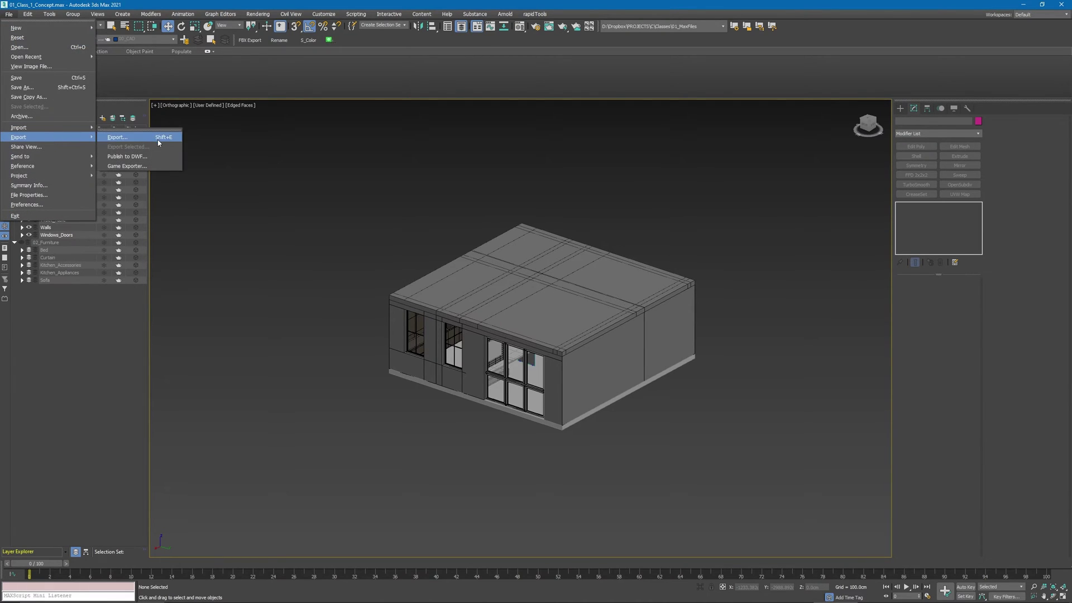
left_click(157, 138)
left_click(371, 238)
double_click(531, 228)
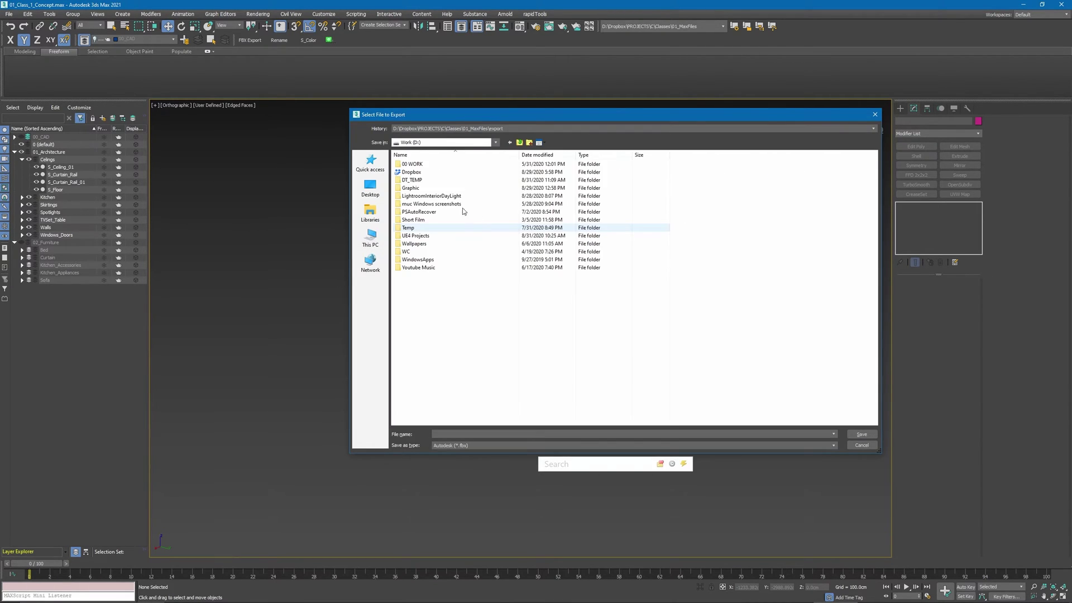
left_click(415, 180)
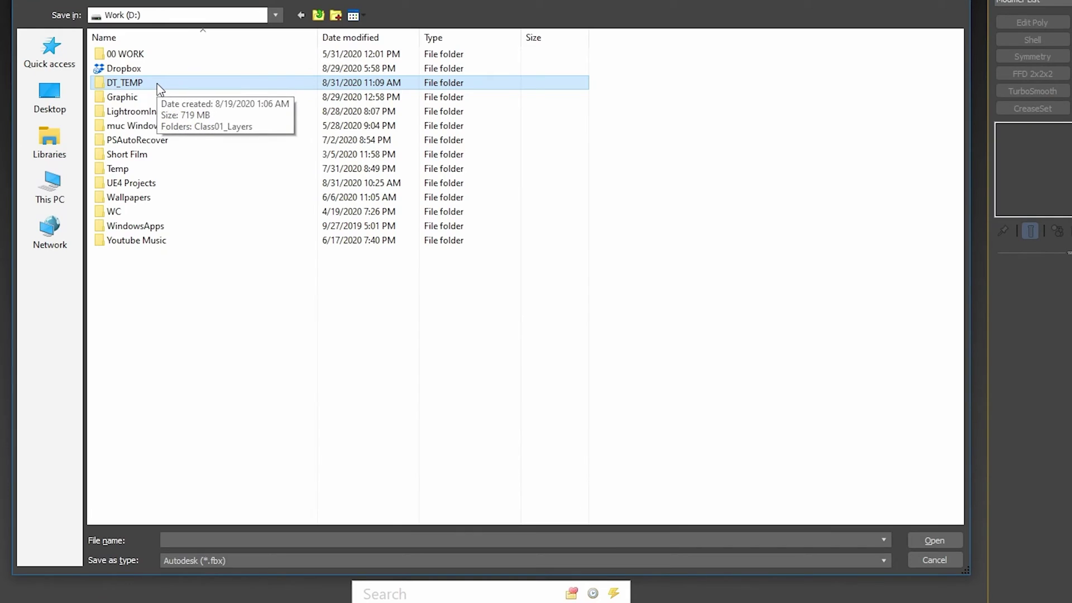
double_click(434, 179)
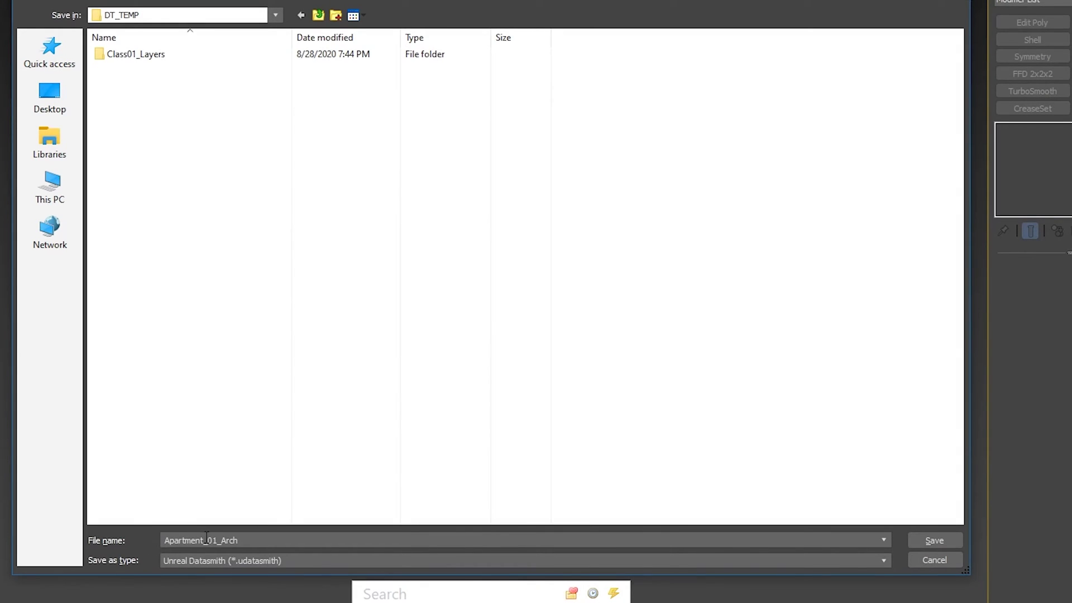
- Set the export format to Unreal Datasmith (*.udatasmith) and save the file as Apartment_01_Arch
left_click(220, 560)
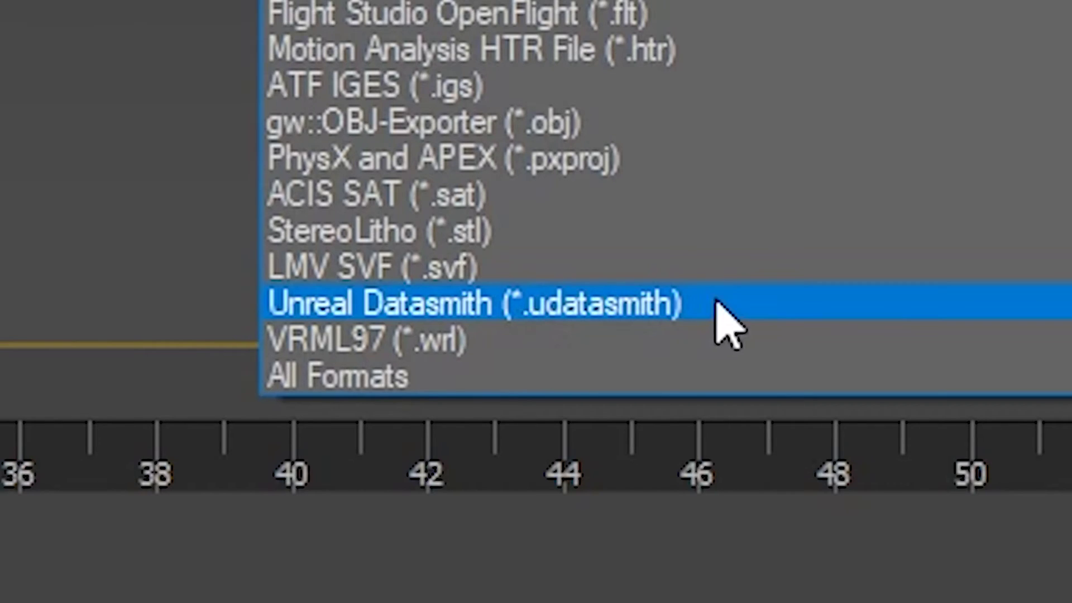
left_click(716, 304)
left_click(548, 280)
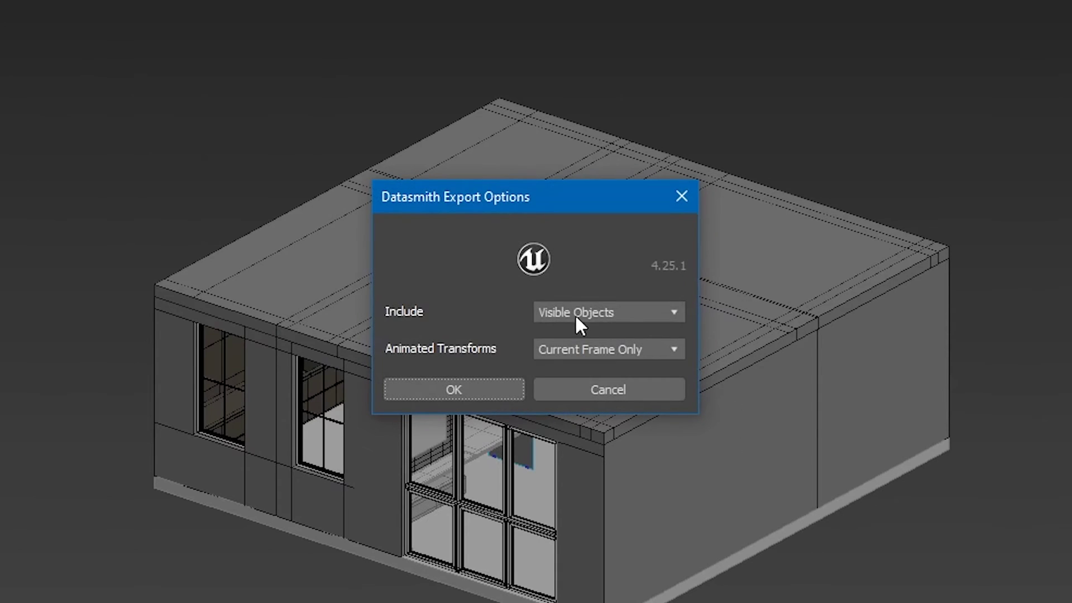
- Run the Datasmith export with Include set to Visible Objects and Animated Transforms set to Active Time Segment
left_click(631, 312)
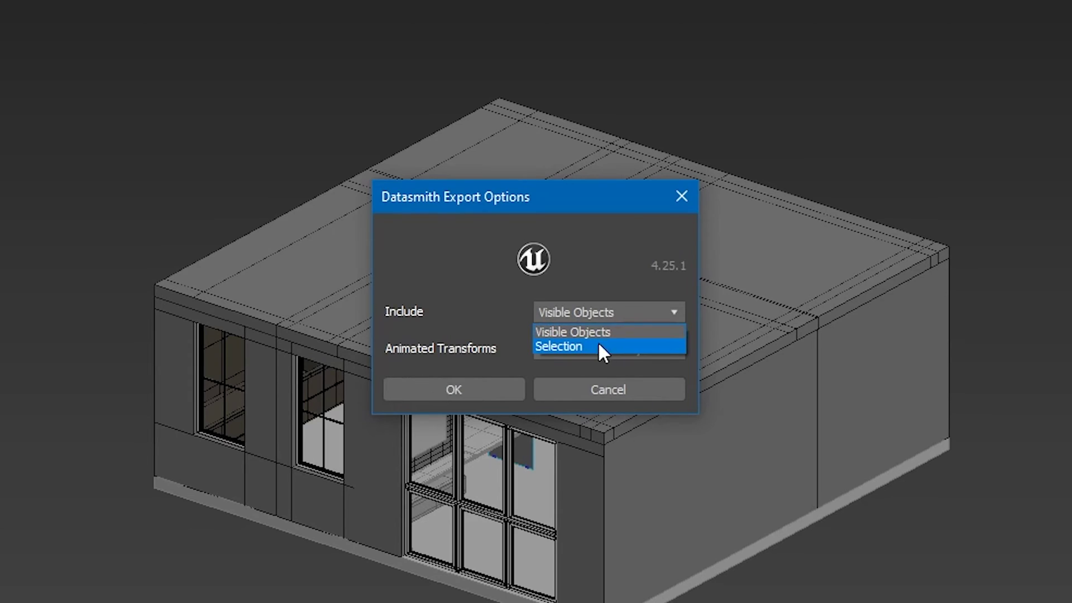
left_click(575, 332)
left_click(581, 352)
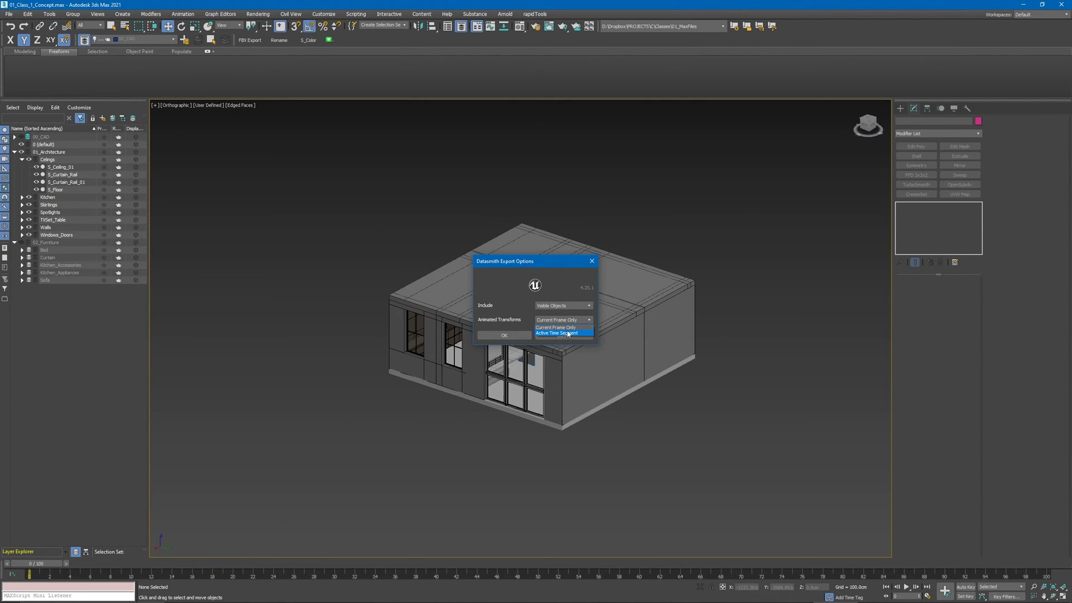
left_click(568, 334)
left_click(522, 335)
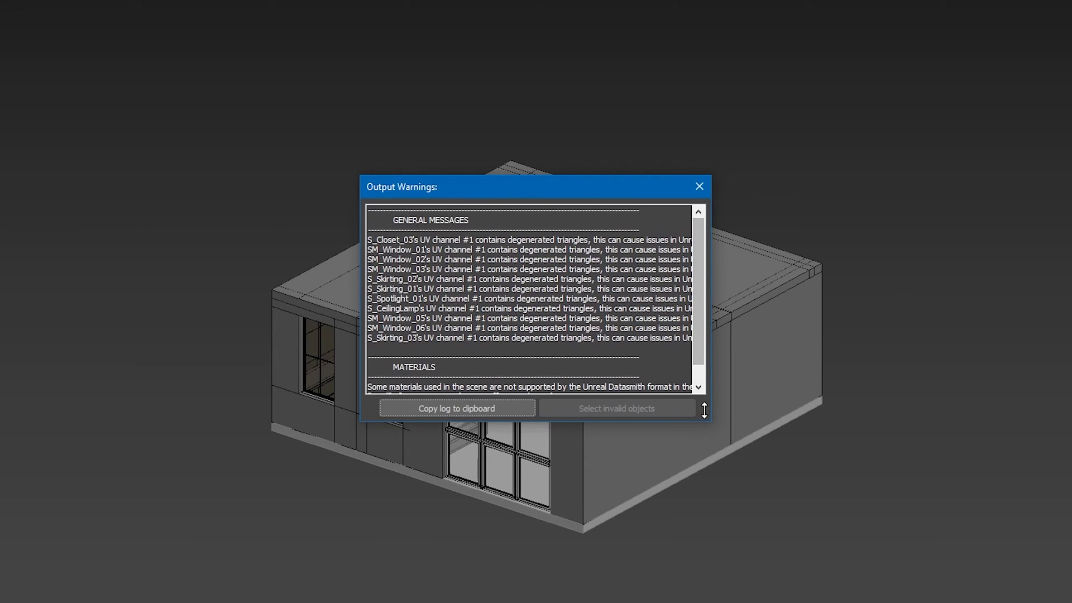
- Widen the Output Warnings window, read the UV and material messages, and look over the exported apartment
left_click_drag(711, 422, 912, 422)
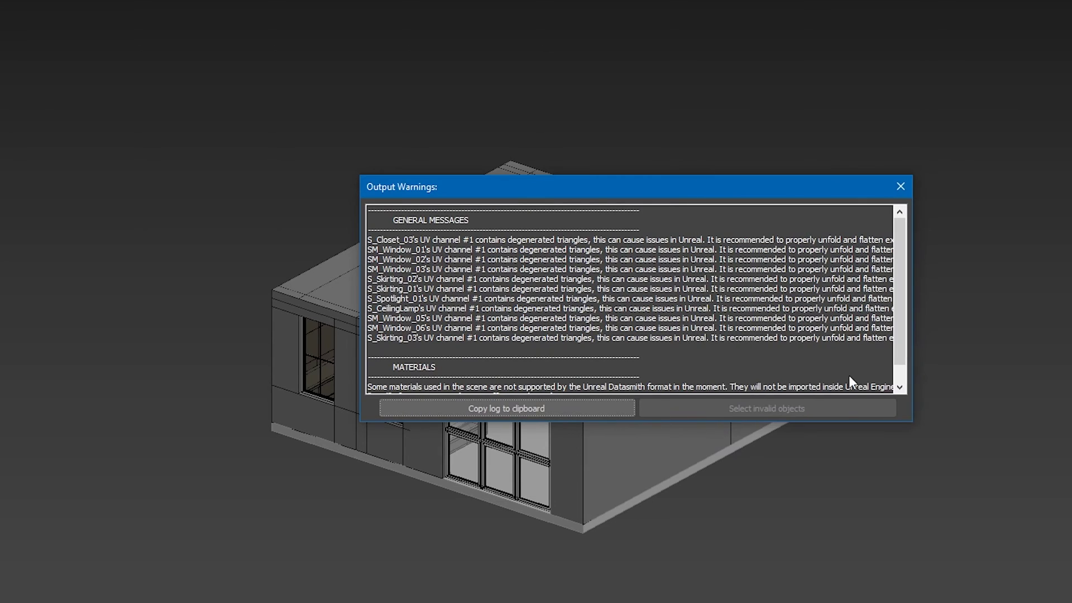
scroll(789, 303, "down", 1)
scroll(789, 304, "up", 1)
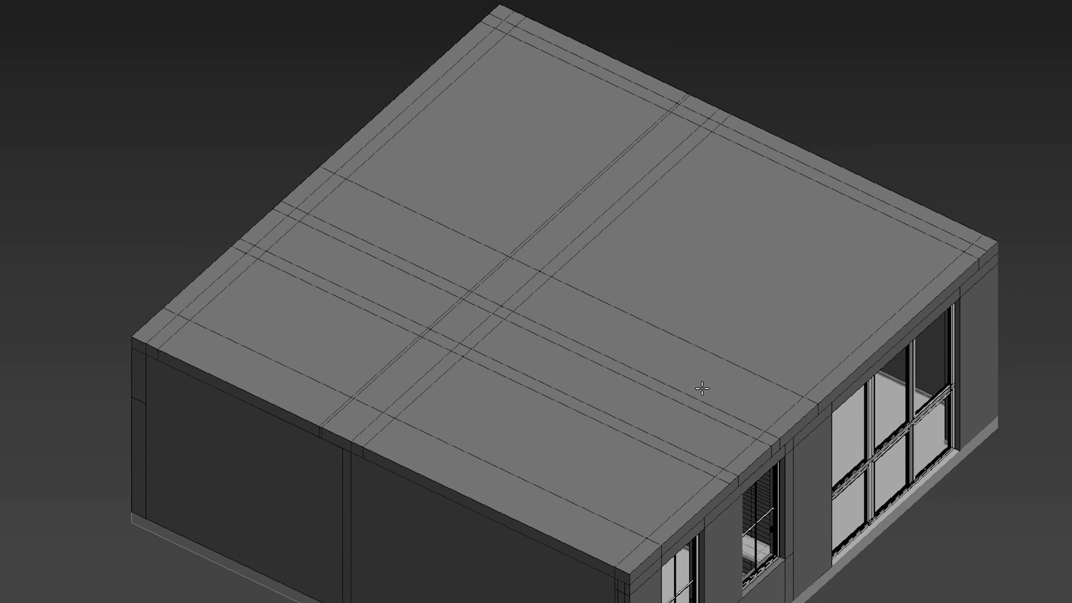
scroll(702, 388, "down", 3)
scroll(583, 456, "up", 3)
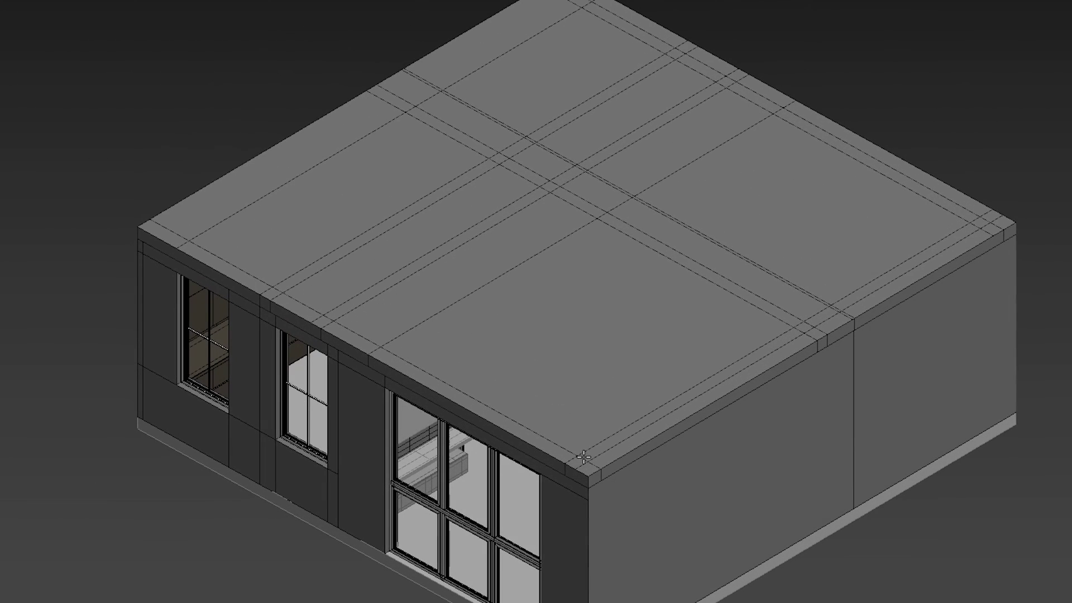